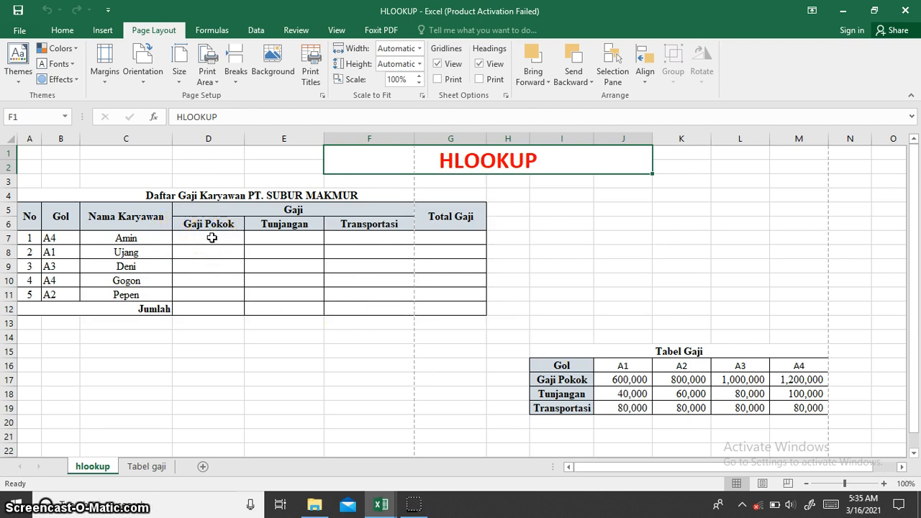
# - Dismiss the Java Auto Updater prompt and start an HLOOKUP formula in D7 with B7 as the lookup value
pyautogui.click(212, 237)
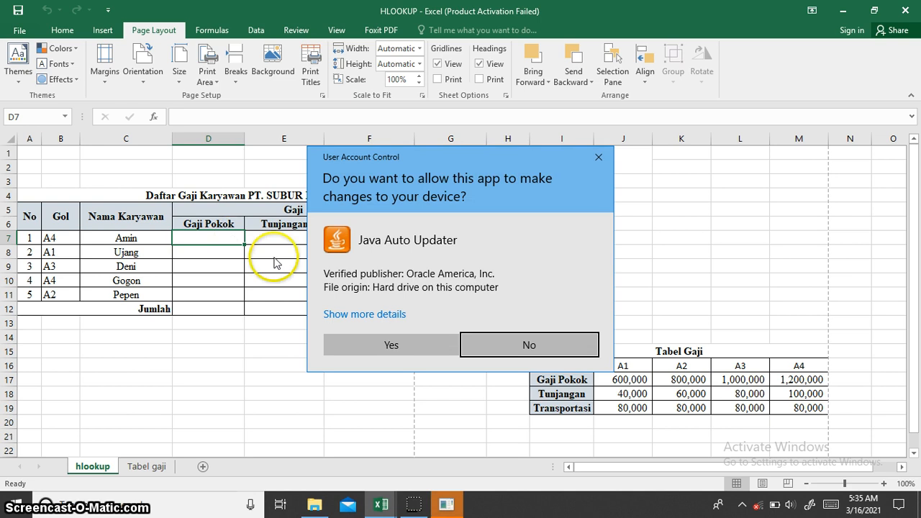
pyautogui.click(598, 158)
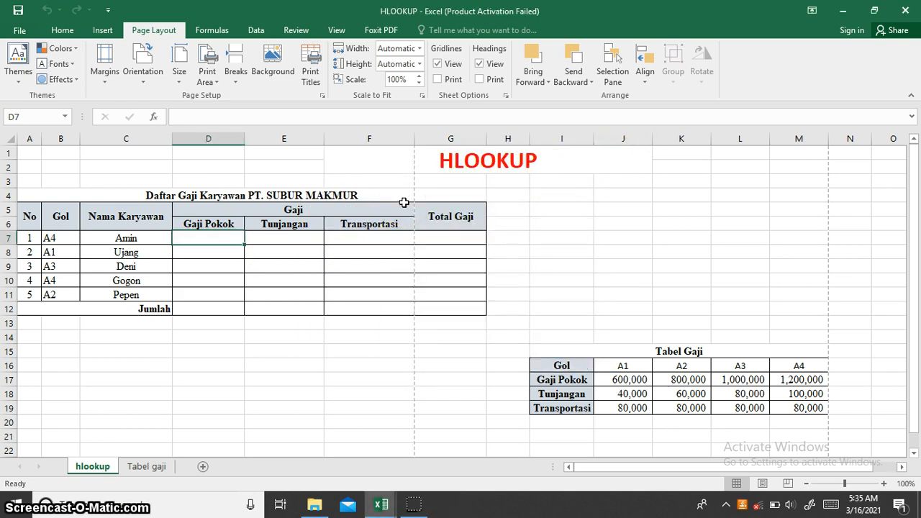
pyautogui.click(202, 239)
pyautogui.write('=')
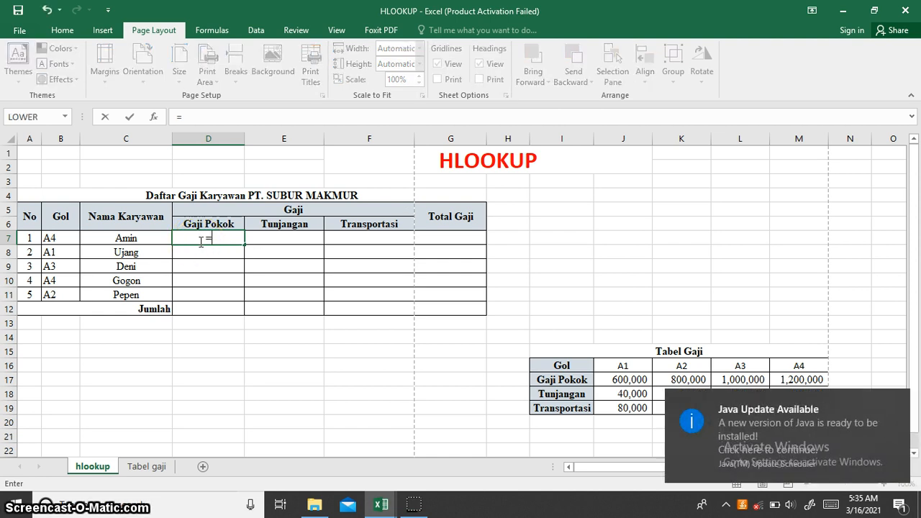
pyautogui.write('hl')
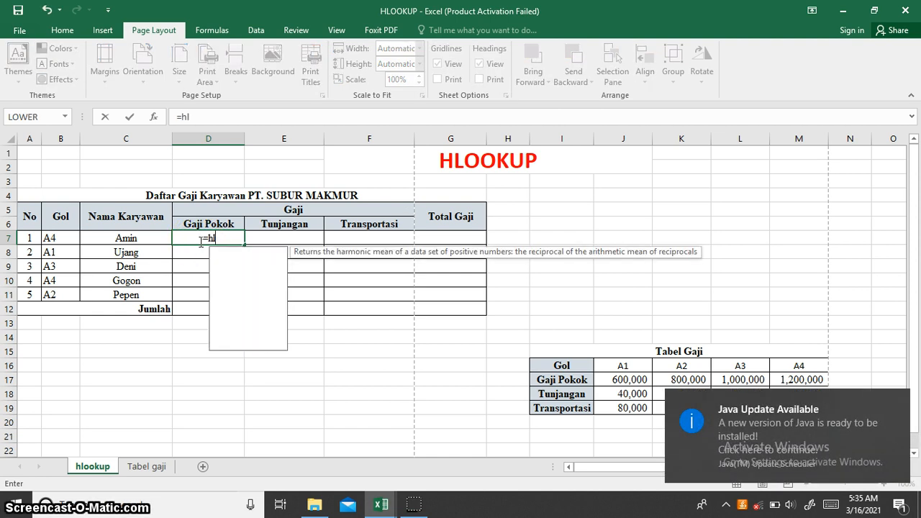
pyautogui.write('oo')
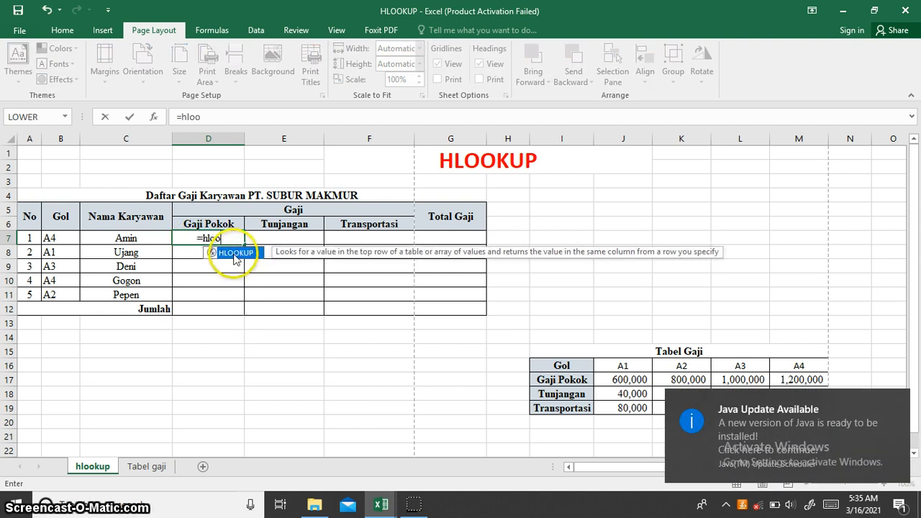
pyautogui.doubleClick(235, 254)
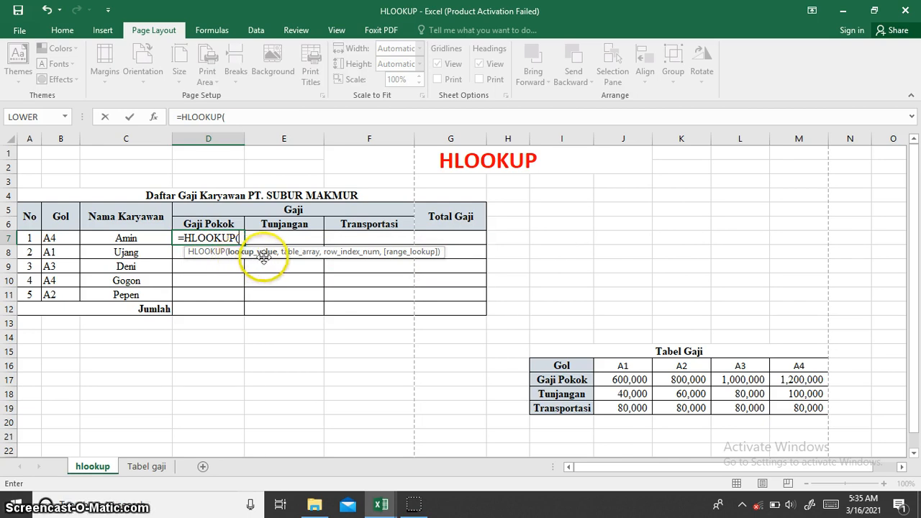
pyautogui.click(63, 237)
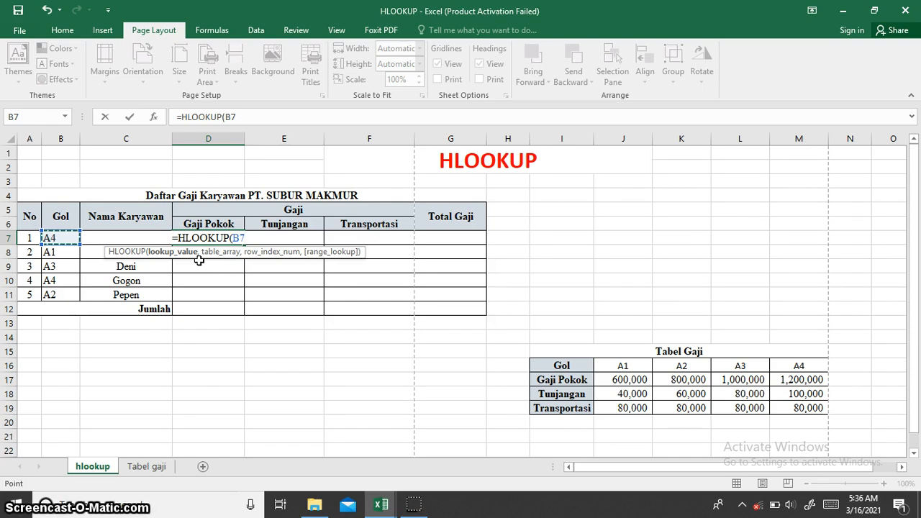
pyautogui.write(',')
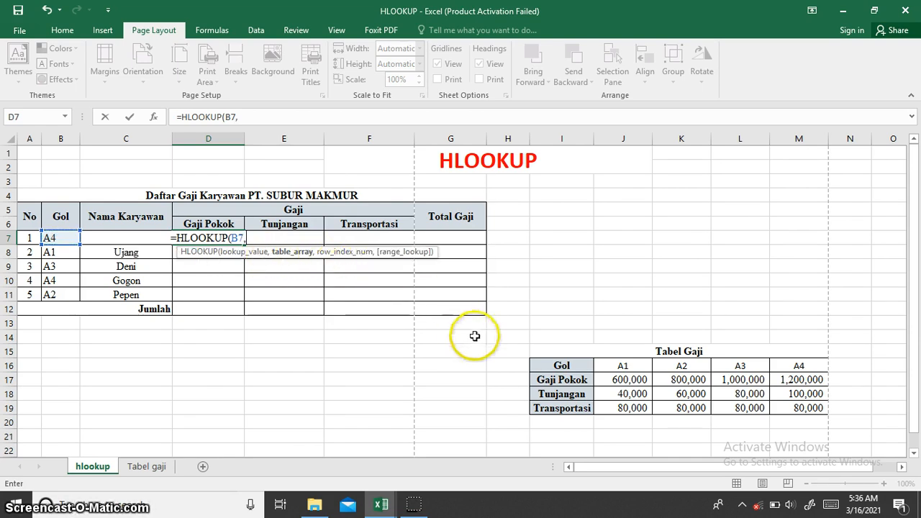
# - Complete the D7 HLOOKUP with the absolute table range $J$16:$M$19, row index 2 and exact match FALSE
pyautogui.moveTo(608, 367); pyautogui.dragTo(792, 407)
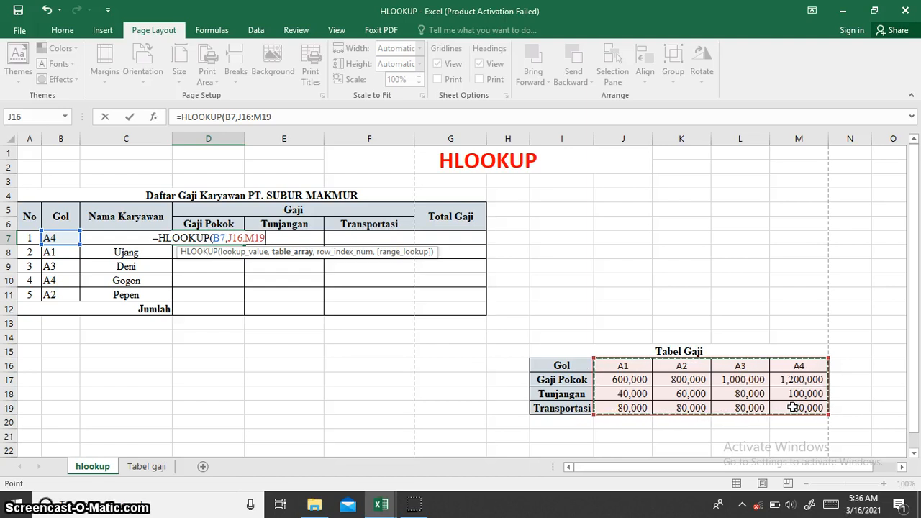
pyautogui.press('F4')
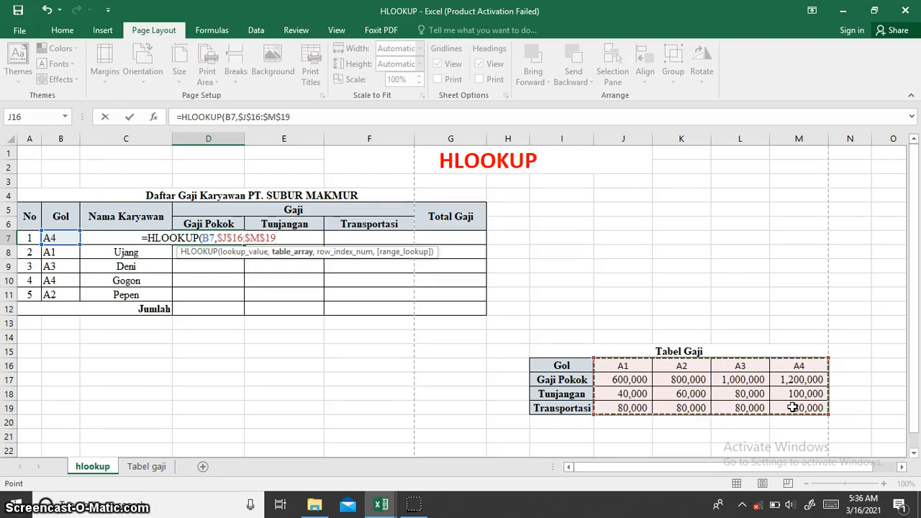
pyautogui.write(',')
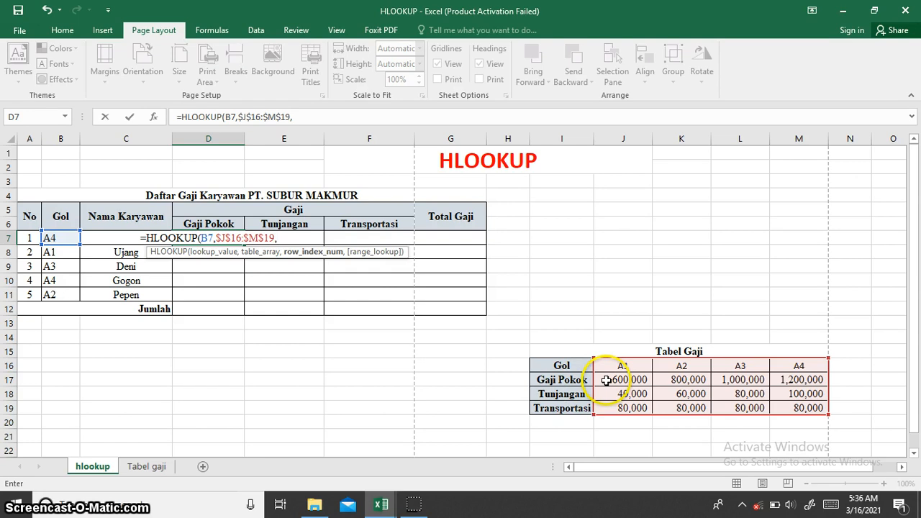
pyautogui.write('2')
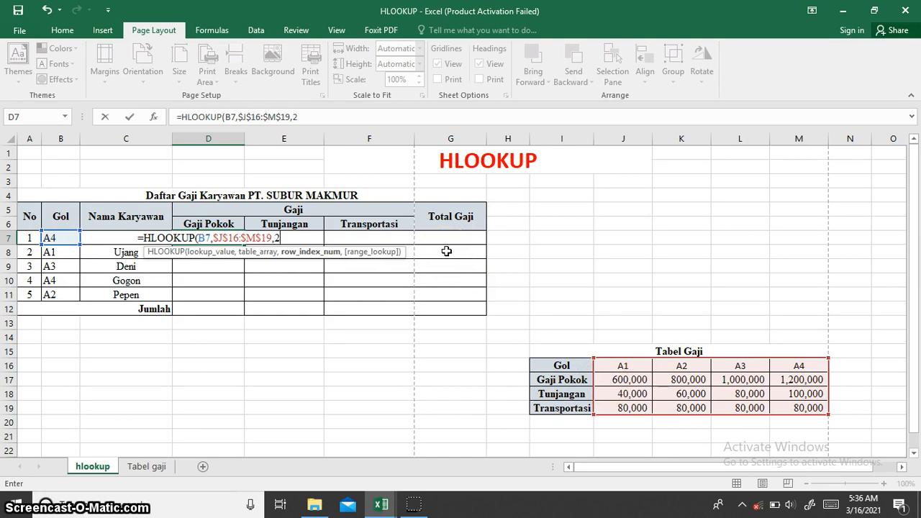
pyautogui.write(',')
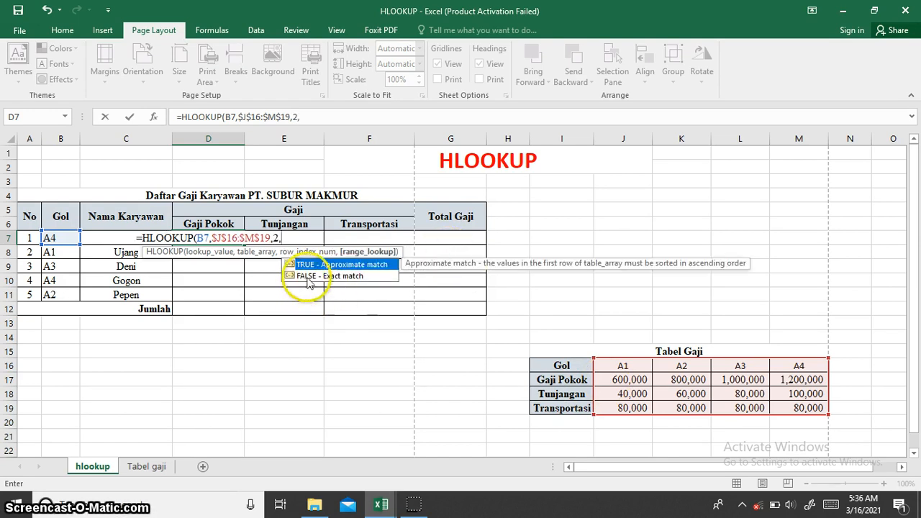
pyautogui.doubleClick(308, 277)
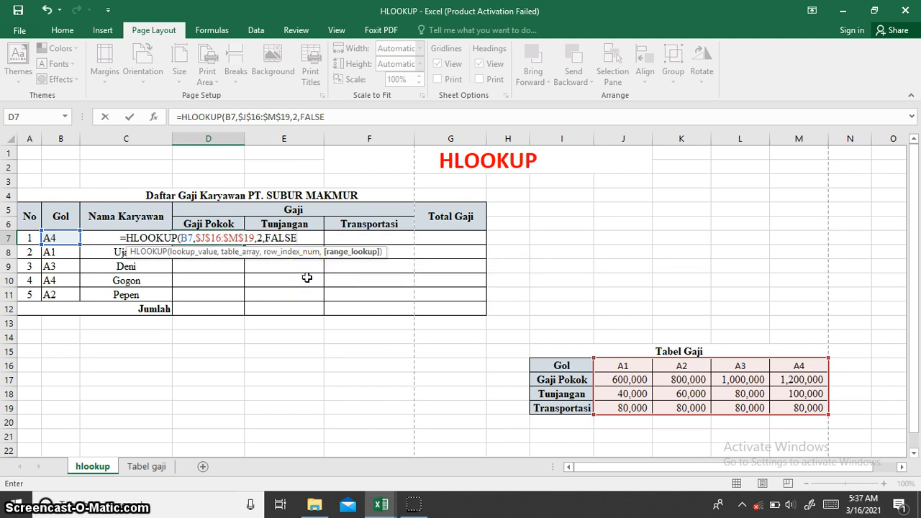
pyautogui.write(')')
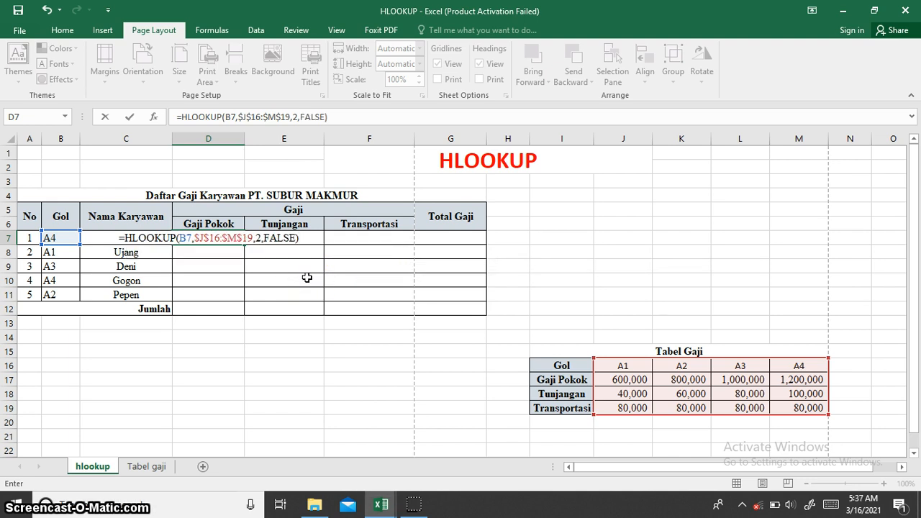
pyautogui.press('Return')
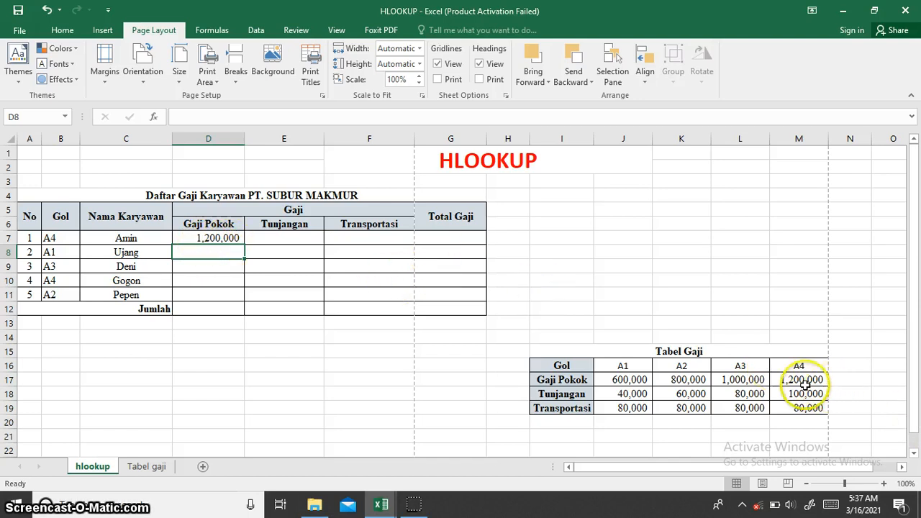
# - Change the Gol code in B7 to A2
pyautogui.click(62, 238)
pyautogui.doubleClick(62, 238)
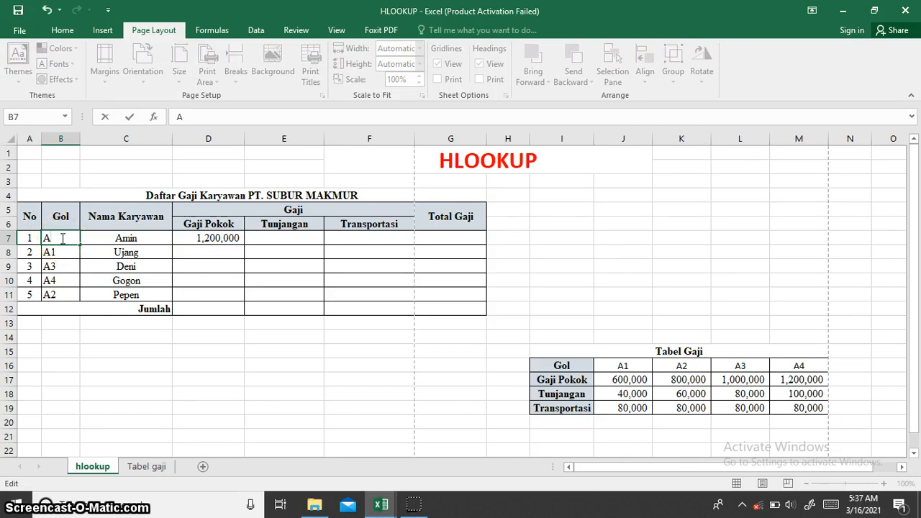
pyautogui.press('Return')
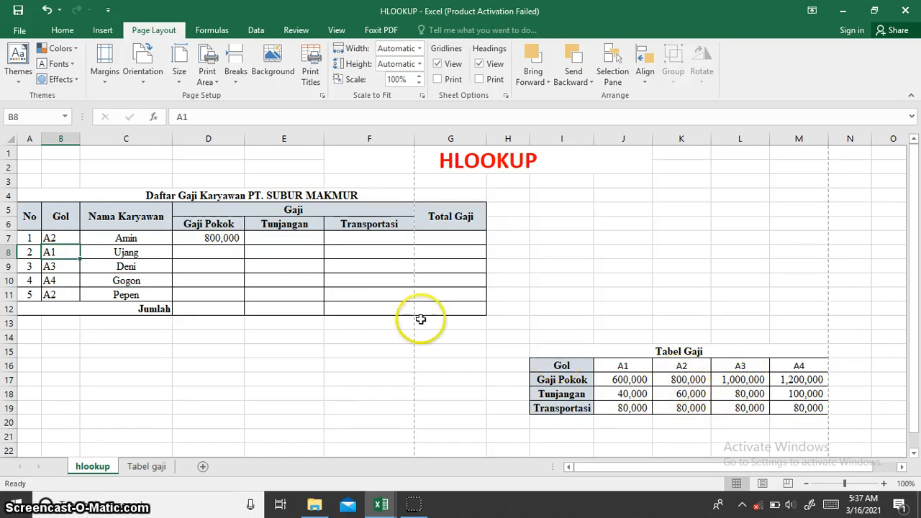
# - Copy the HLOOKUP formula text from D7 into E7 under Tunjangan and set its row index to 3
pyautogui.click(274, 237)
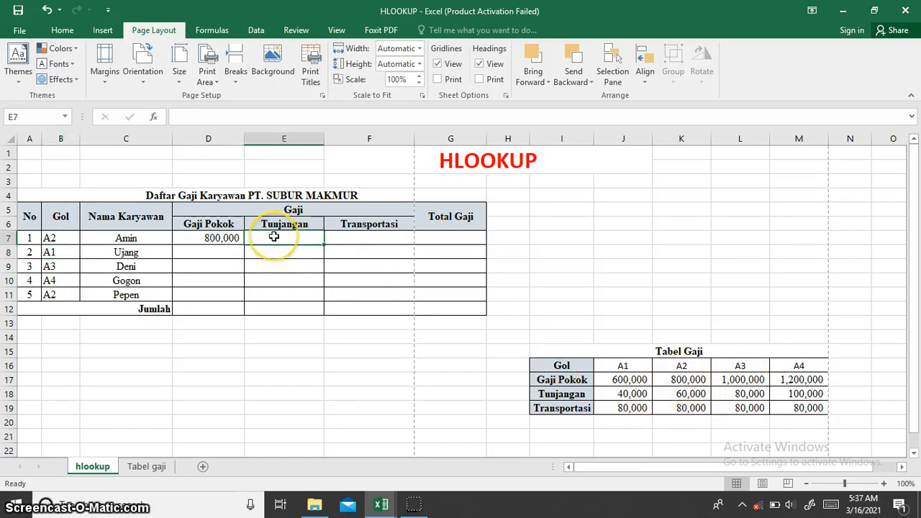
pyautogui.click(233, 237)
pyautogui.moveTo(345, 117); pyautogui.dragTo(174, 121)
pyautogui.hotkey('ctrl', 'c')
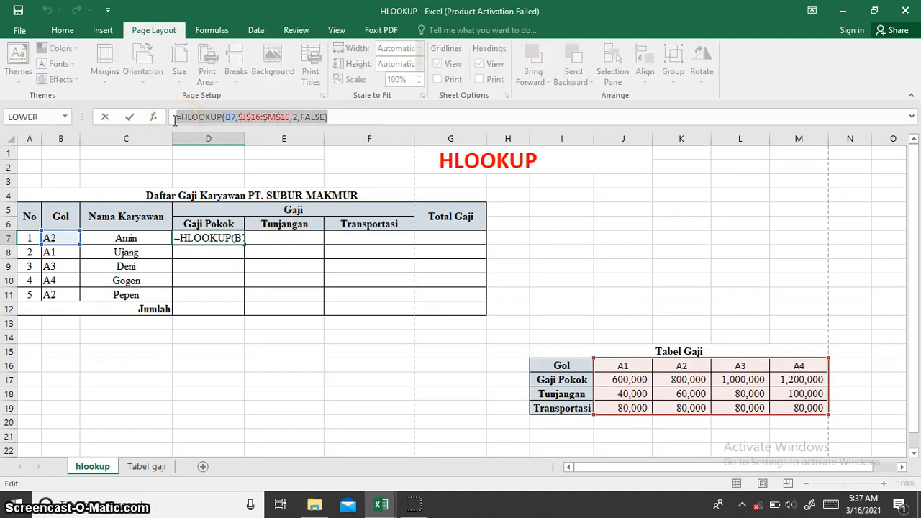
pyautogui.click(345, 115)
pyautogui.press('Return')
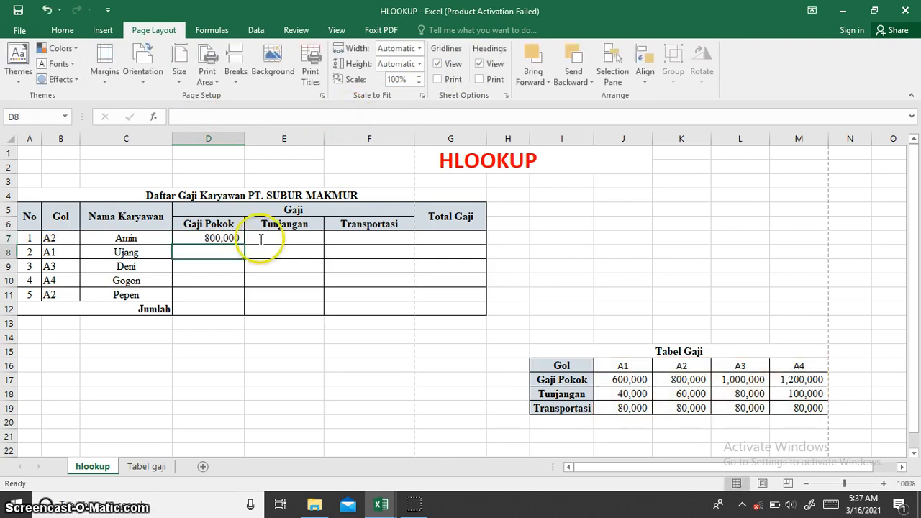
pyautogui.click(275, 237)
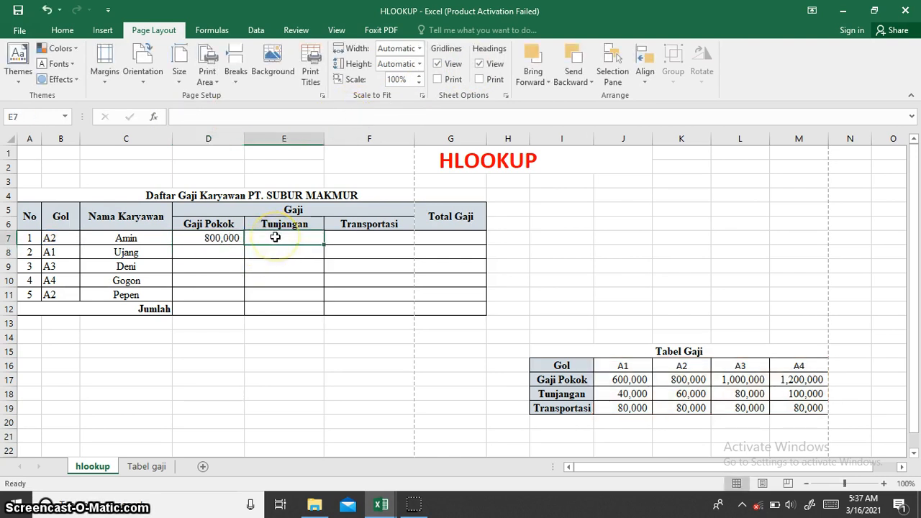
pyautogui.hotkey('ctrl', 'v')
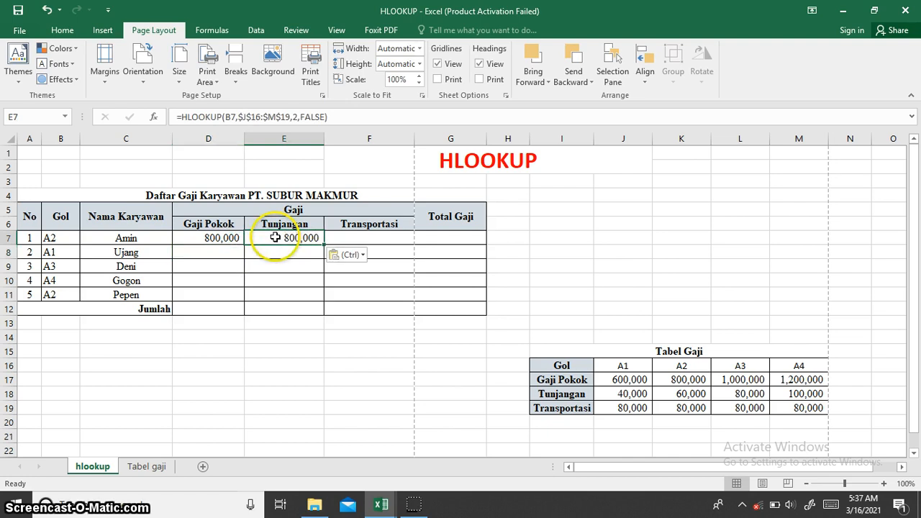
pyautogui.click(299, 118)
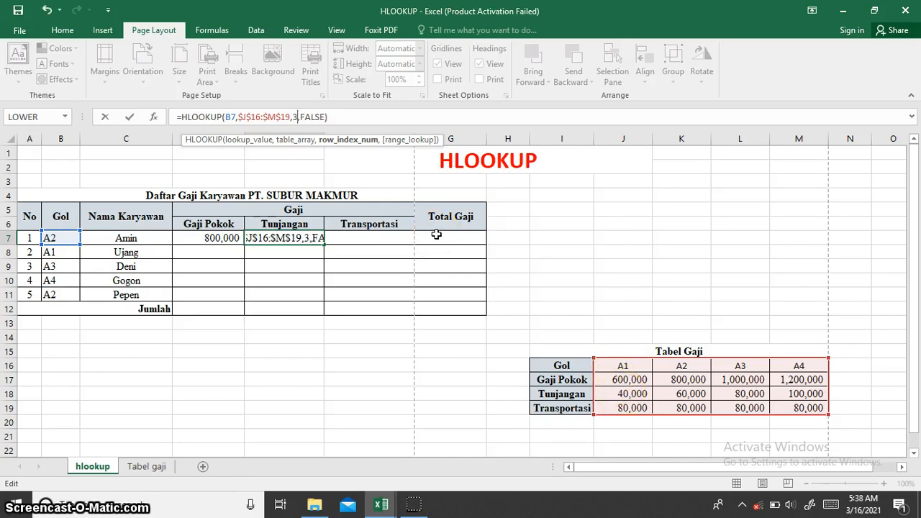
pyautogui.press('Return')
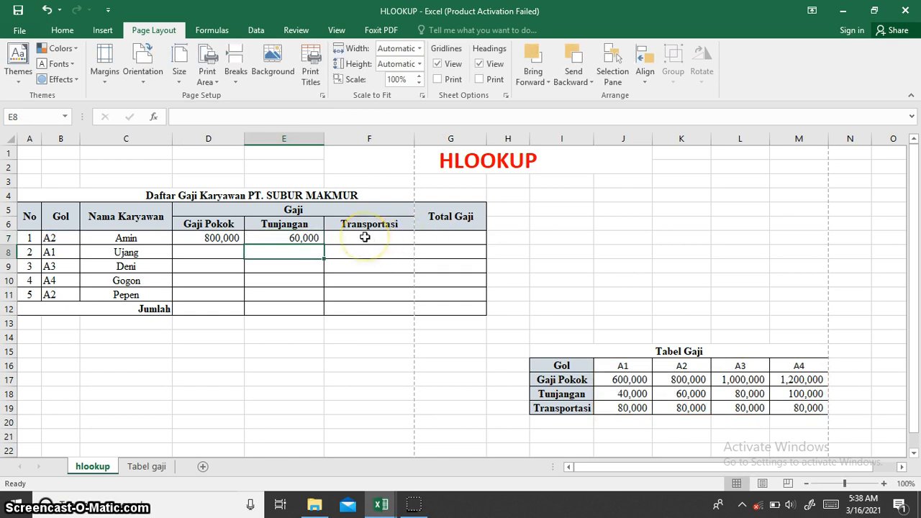
# - Paste the copied HLOOKUP formula into F7 under Transportasi and set its row index to 4
pyautogui.click(364, 237)
pyautogui.hotkey('ctrl', 'v')
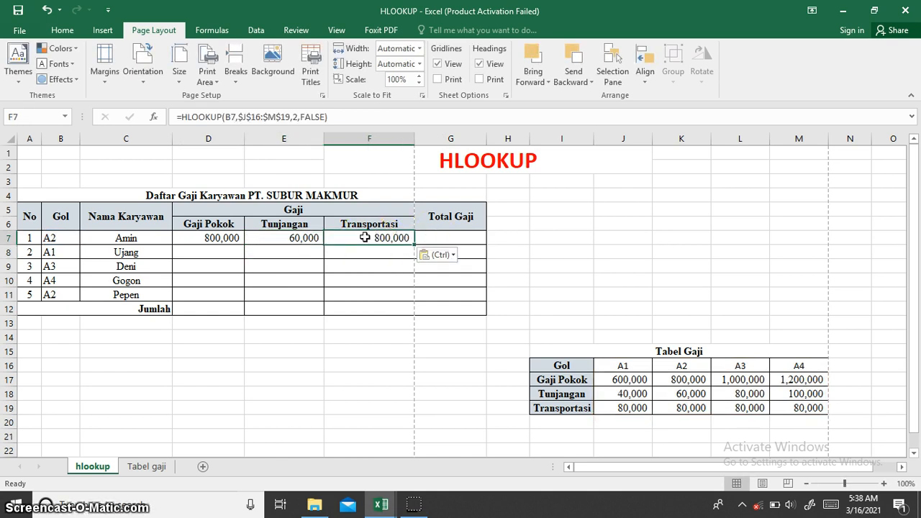
pyautogui.click(296, 117)
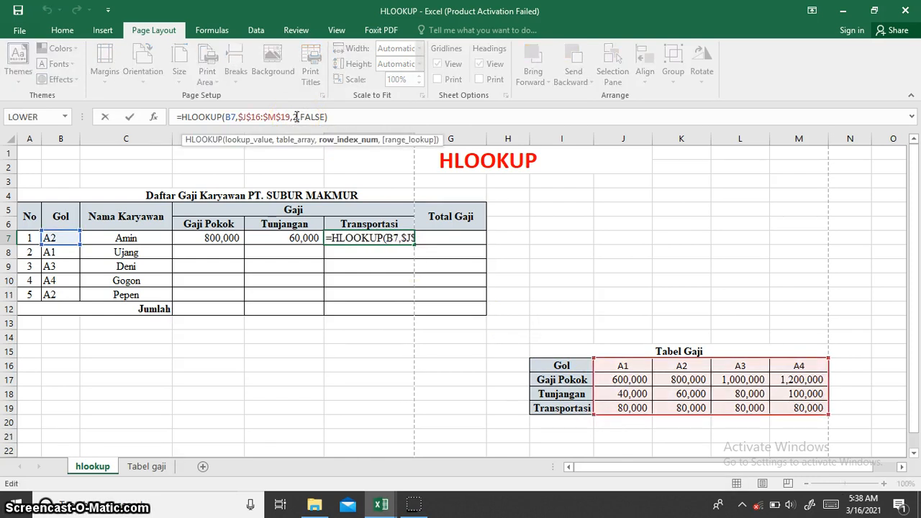
pyautogui.press('BackSpace')
pyautogui.write('4')
pyautogui.press('Return')
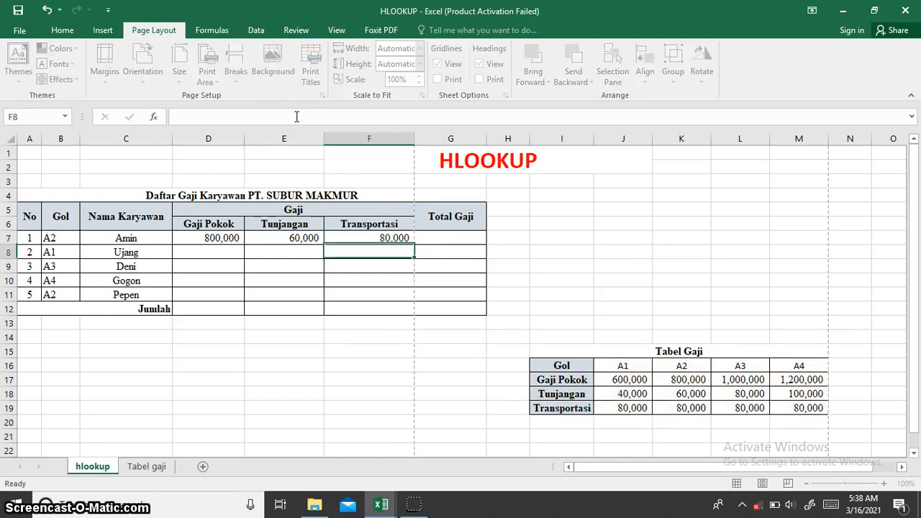
# - Enter a SUM formula over D7:F7 in G7 under Total Gaji
pyautogui.click(455, 237)
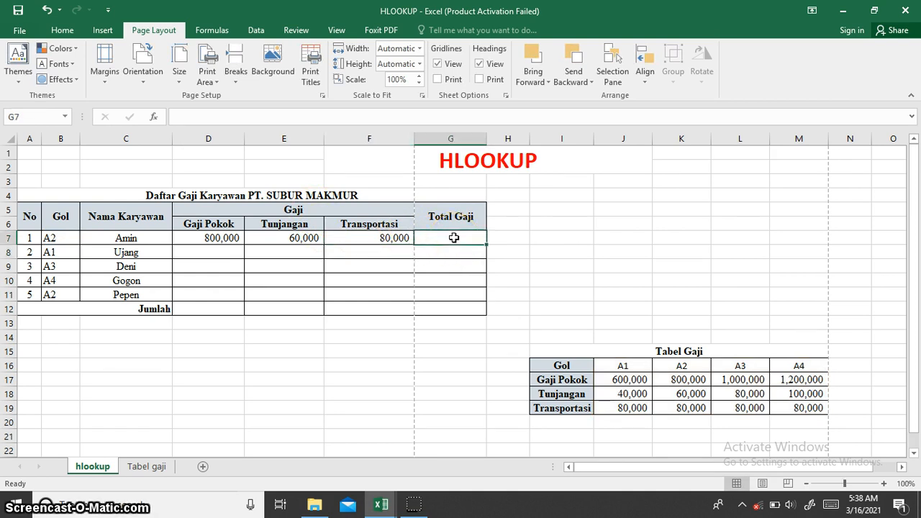
pyautogui.write('=s')
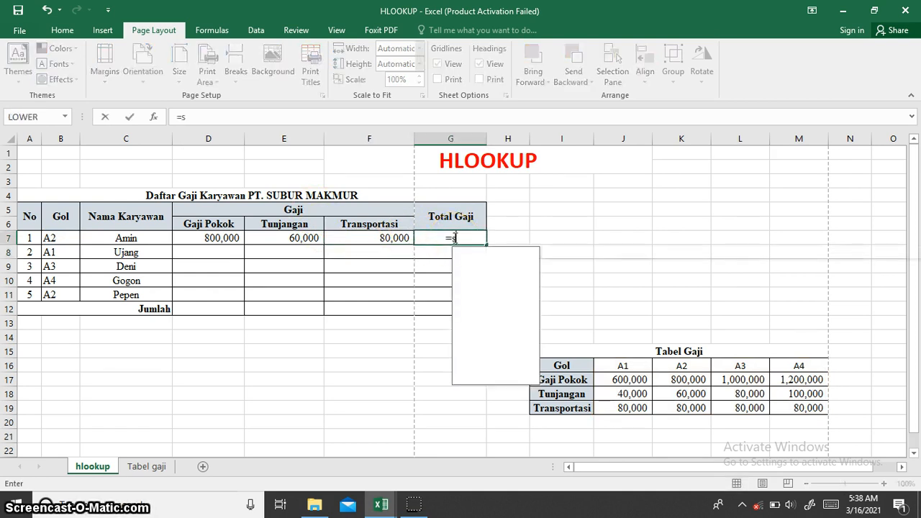
pyautogui.write('um')
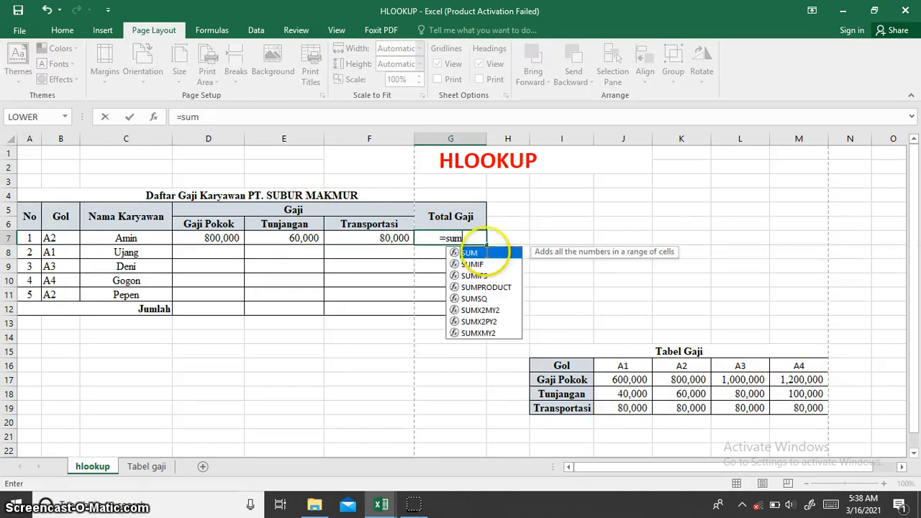
pyautogui.doubleClick(472, 254)
pyautogui.moveTo(406, 239); pyautogui.dragTo(209, 243)
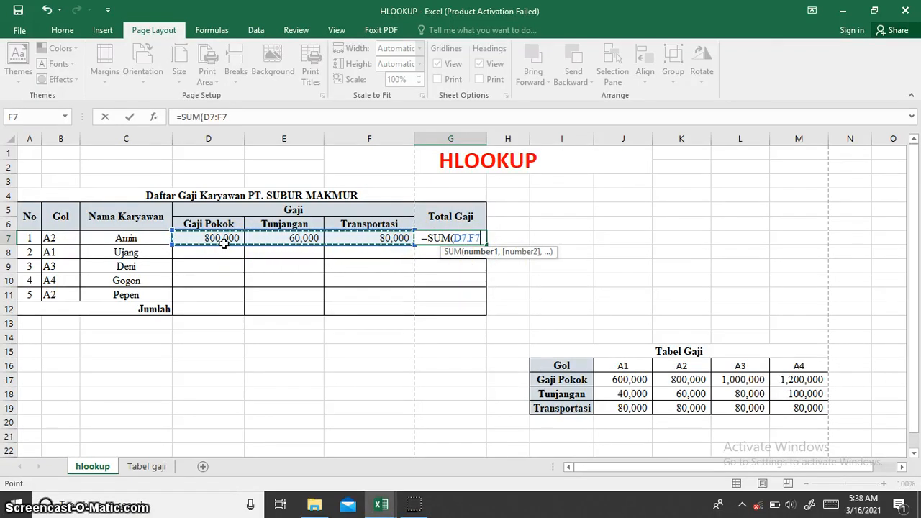
pyautogui.press('Return')
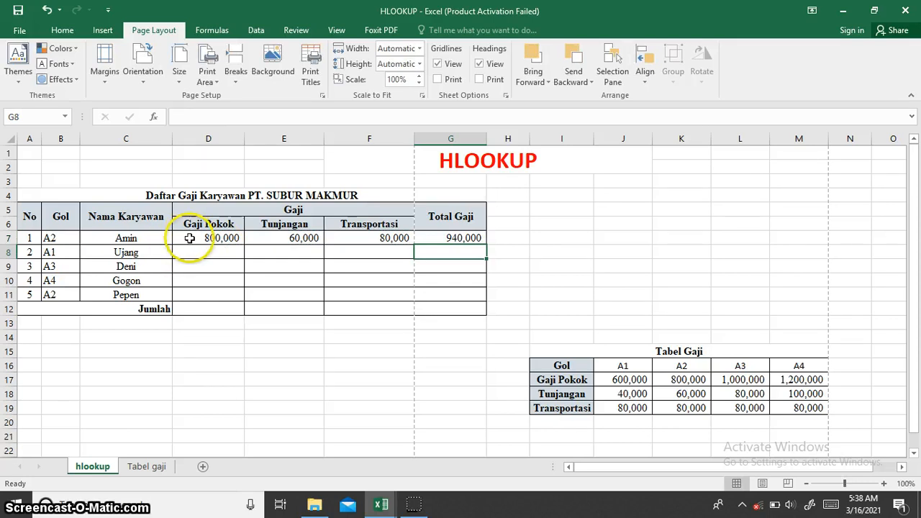
# - Fill the formulas in D7:G7 down through row 11
pyautogui.moveTo(190, 238); pyautogui.dragTo(489, 300)
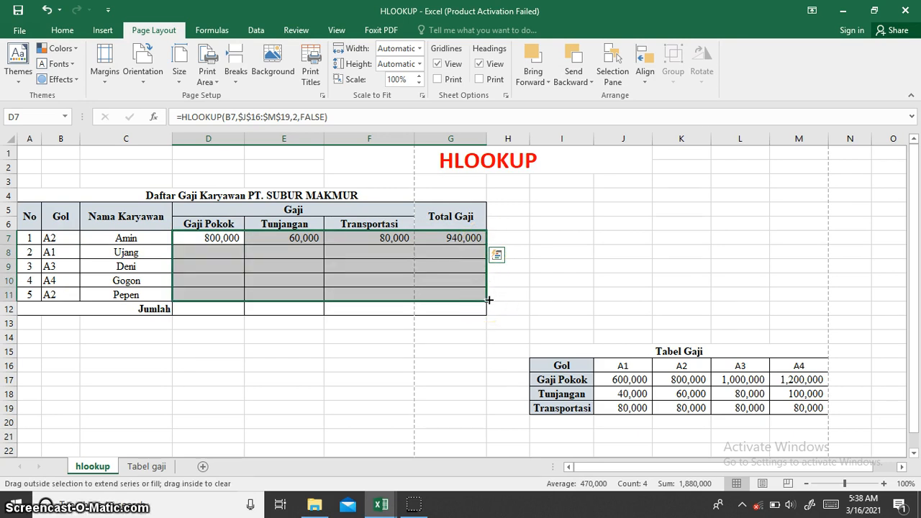
# - Enter a SUM formula over D7:D11 in the Jumlah row at D12 and fill it across to G12
pyautogui.click(208, 308)
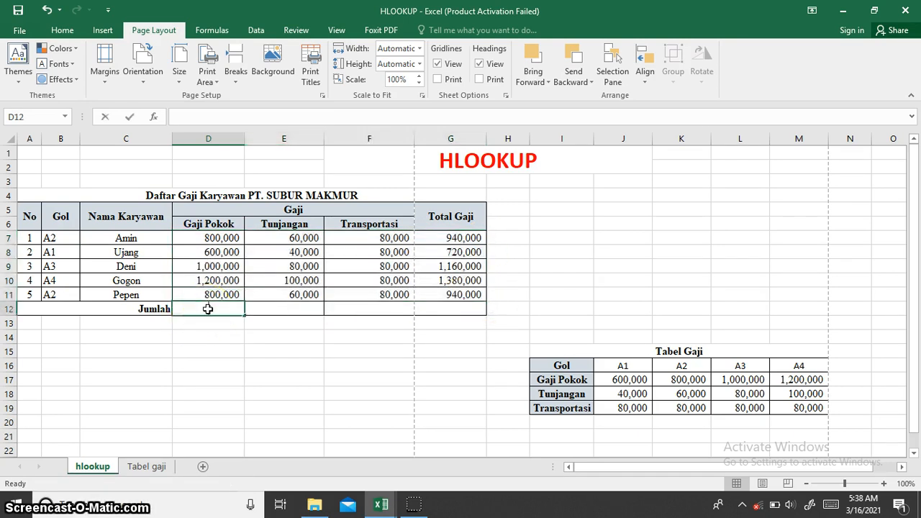
pyautogui.write('=sum')
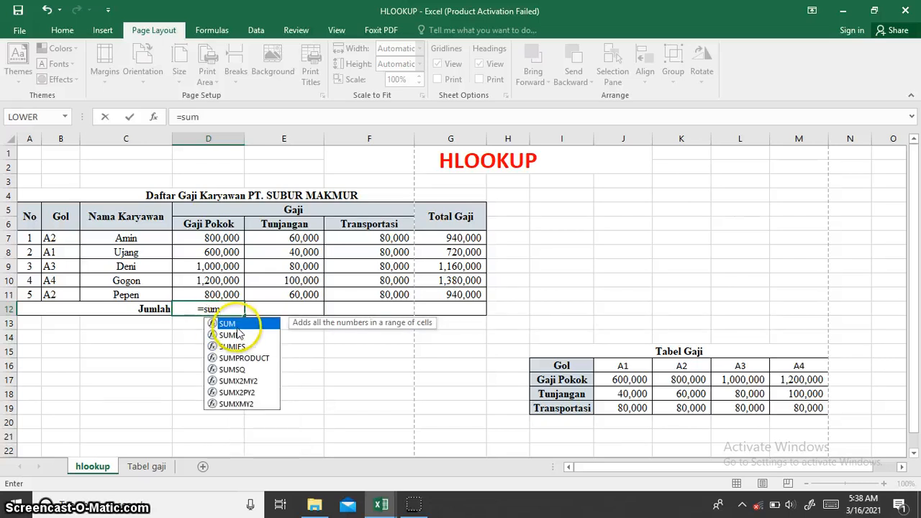
pyautogui.doubleClick(237, 325)
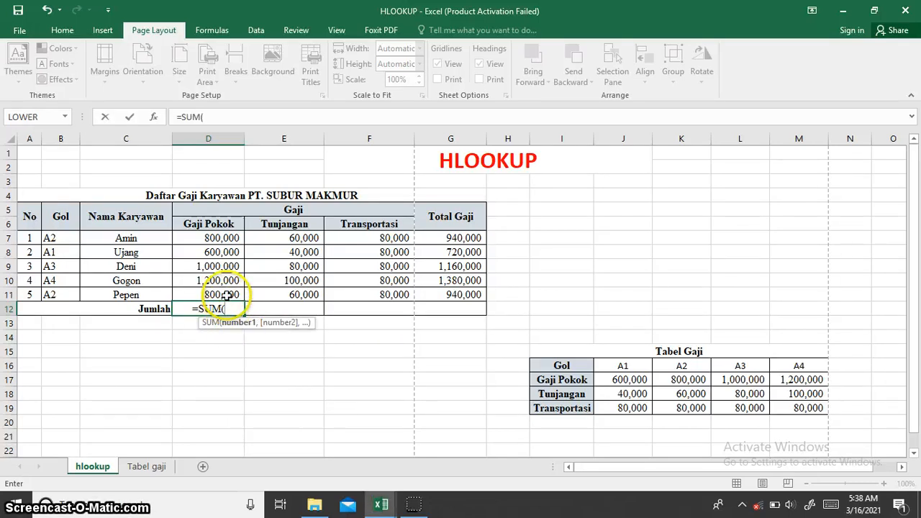
pyautogui.moveTo(226, 295); pyautogui.dragTo(227, 237)
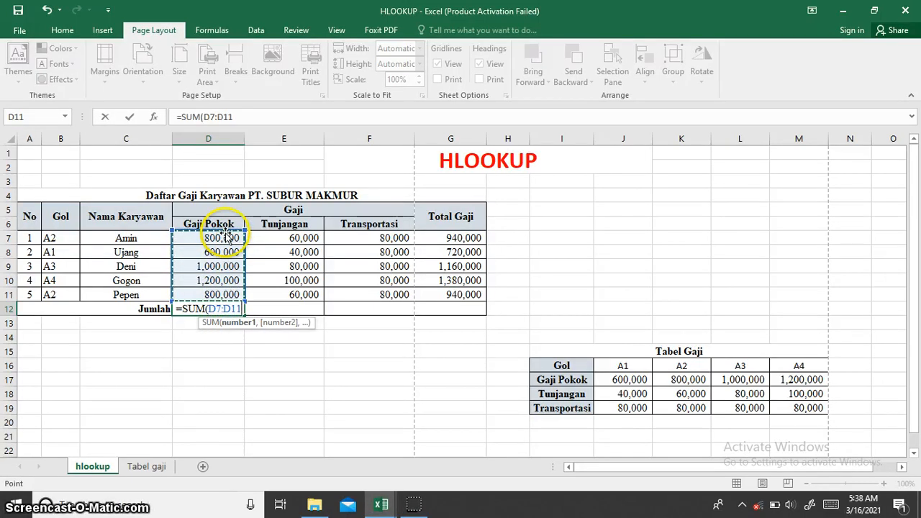
pyautogui.press('Return')
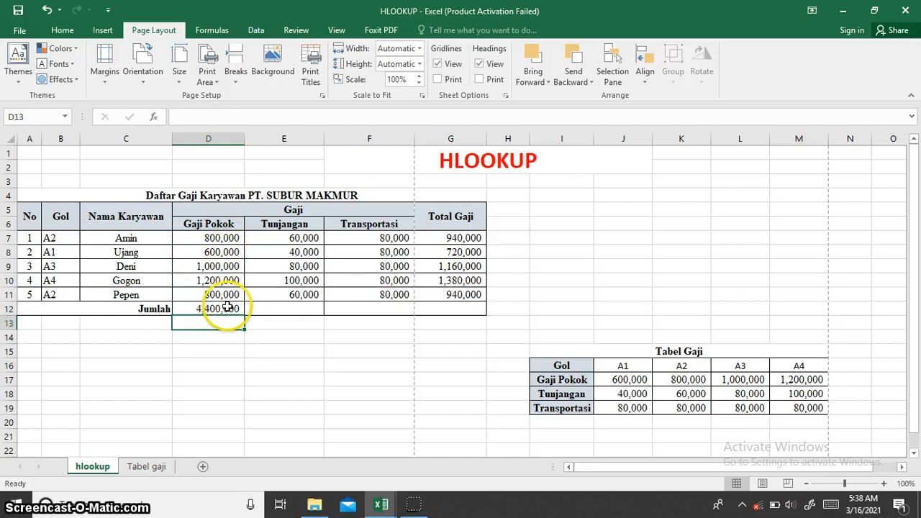
pyautogui.click(227, 307)
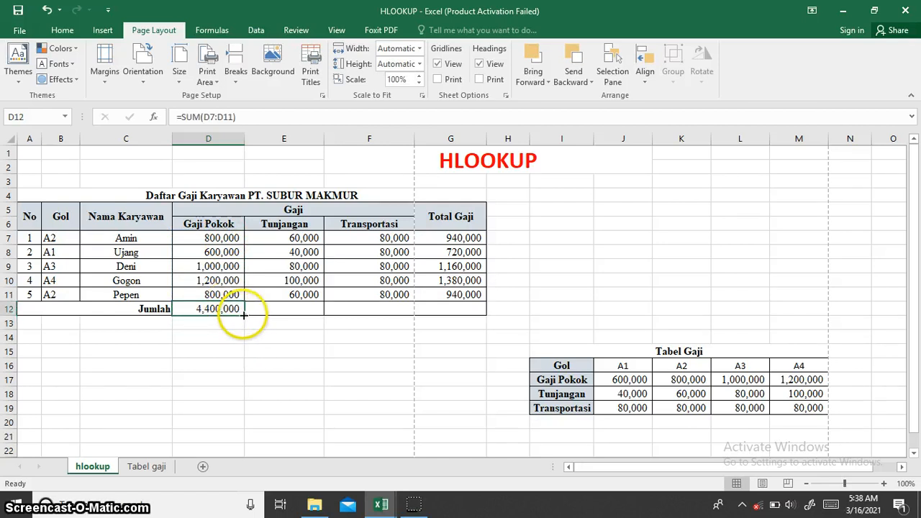
pyautogui.moveTo(244, 315); pyautogui.dragTo(454, 305)
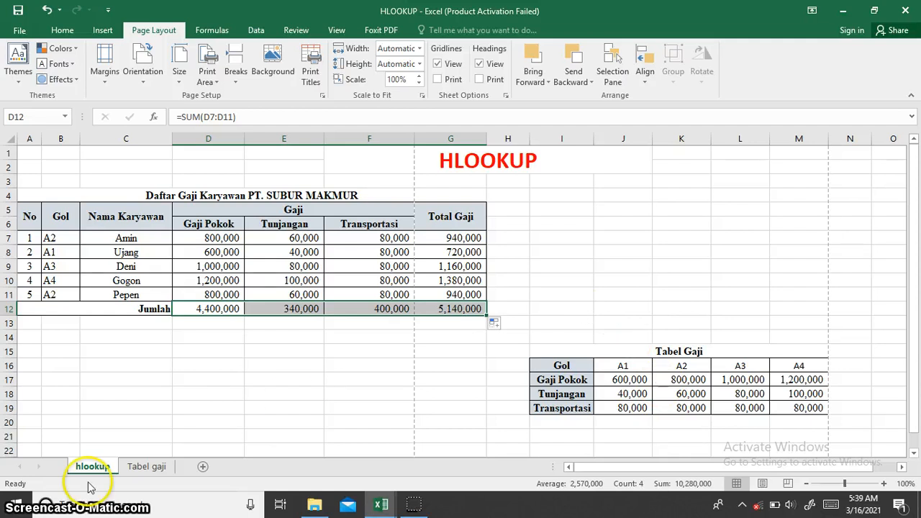
# - Check the salary table on the Tabel gaji sheet, and clear the contents of D7:G12 on the hlookup sheet
pyautogui.click(142, 468)
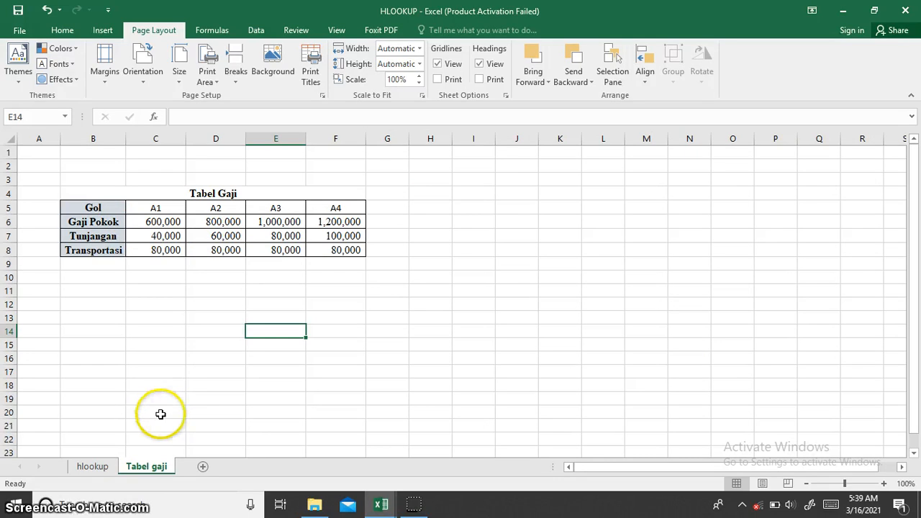
pyautogui.click(90, 467)
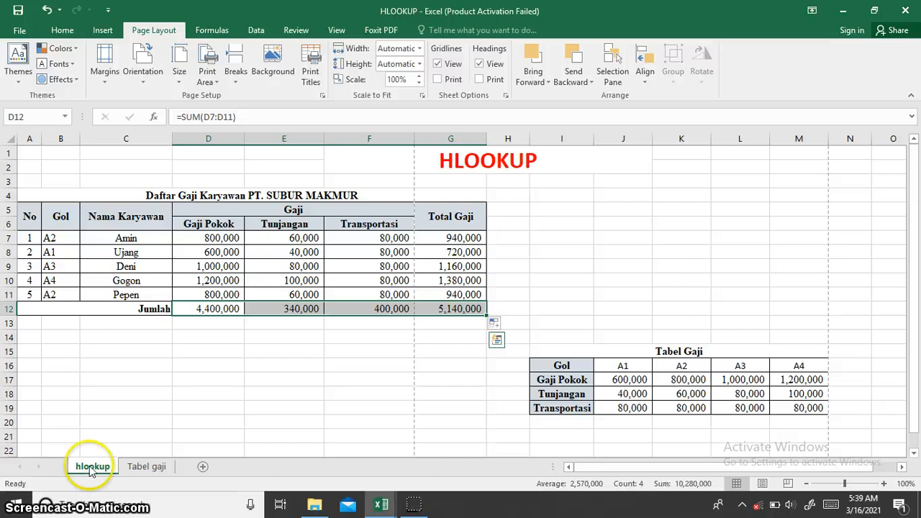
pyautogui.click(200, 236)
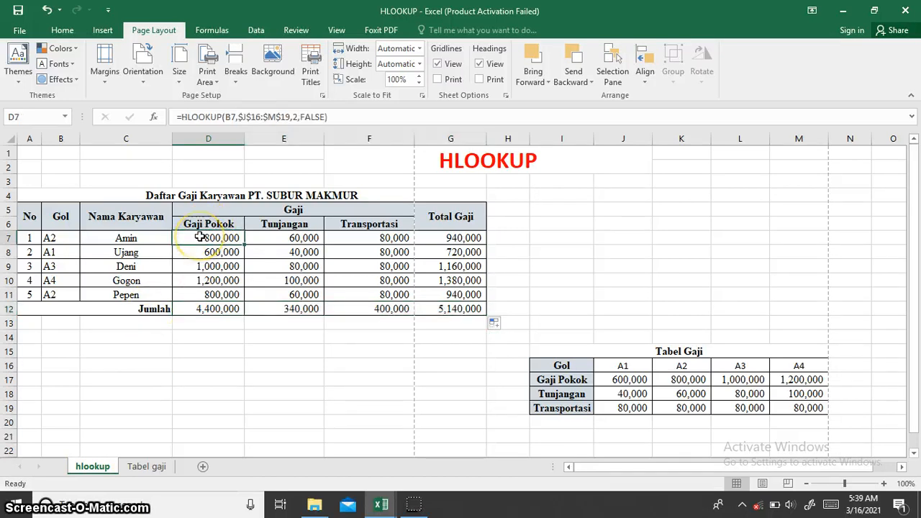
pyautogui.moveTo(200, 237); pyautogui.dragTo(464, 309)
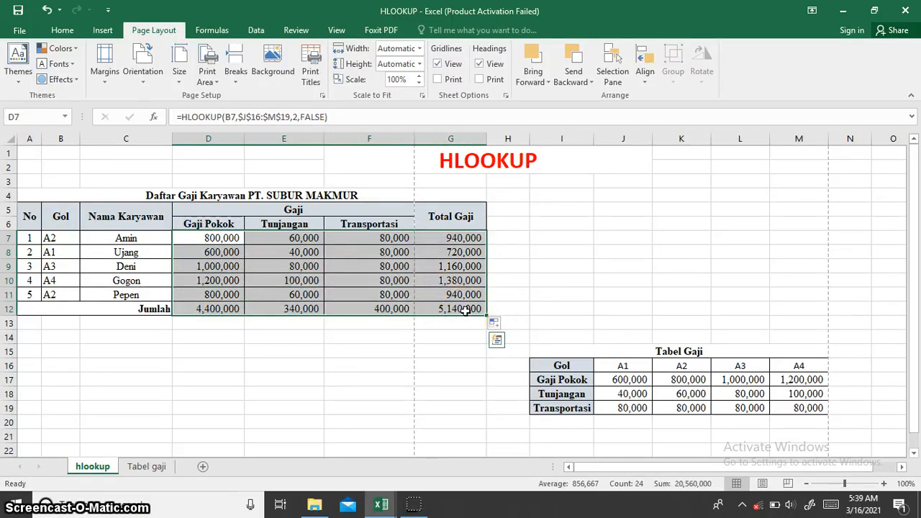
pyautogui.press('Delete')
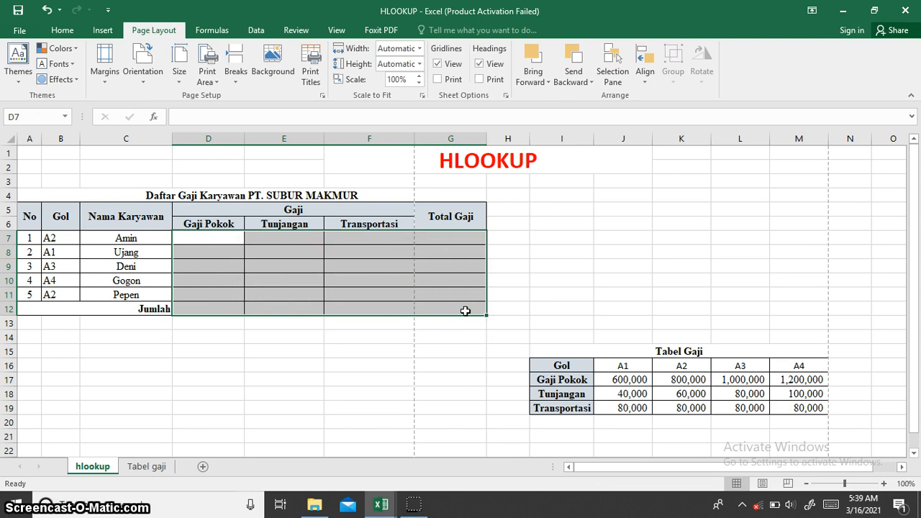
pyautogui.click(570, 292)
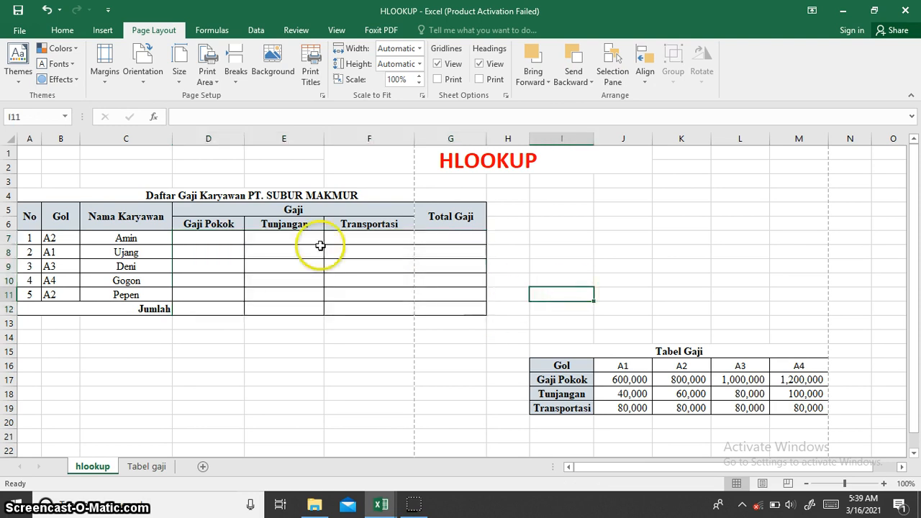
# - Start an HLOOKUP formula in D7 under Gaji Pokok with B7 as the lookup value
pyautogui.click(195, 236)
pyautogui.write('=')
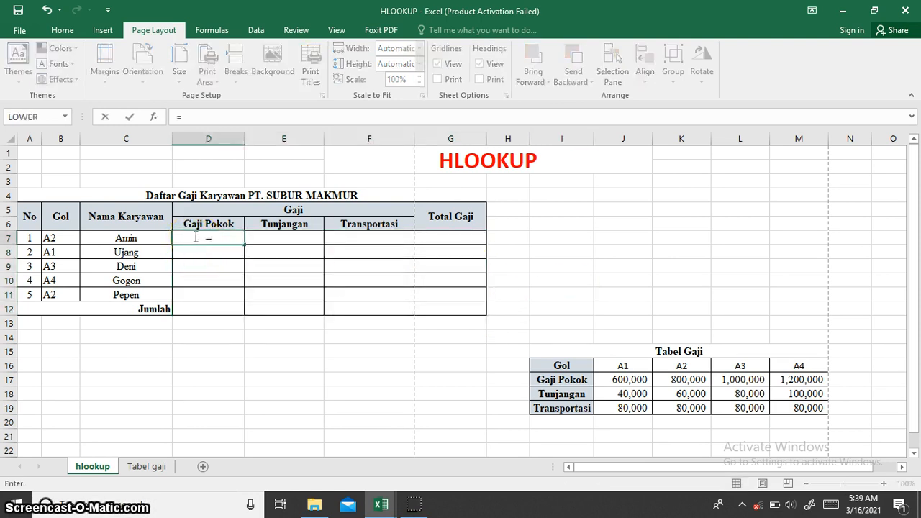
pyautogui.write('hloo')
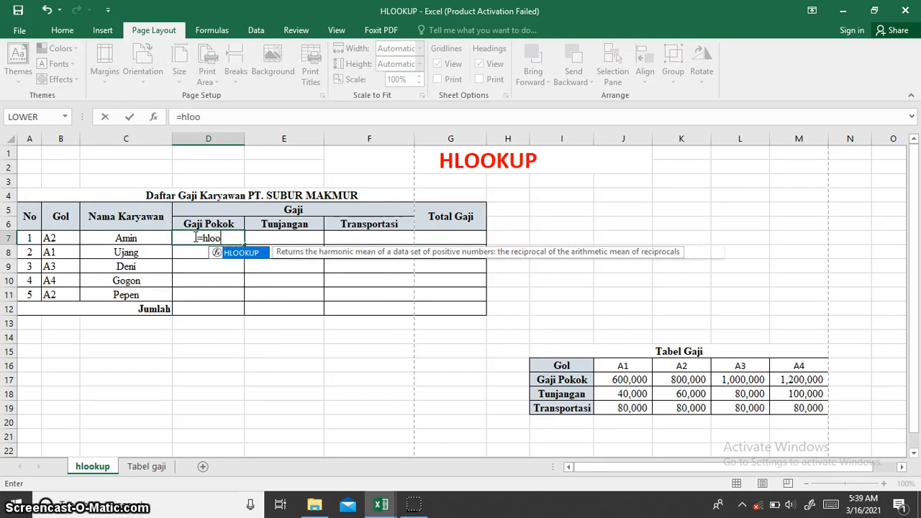
pyautogui.click(233, 254)
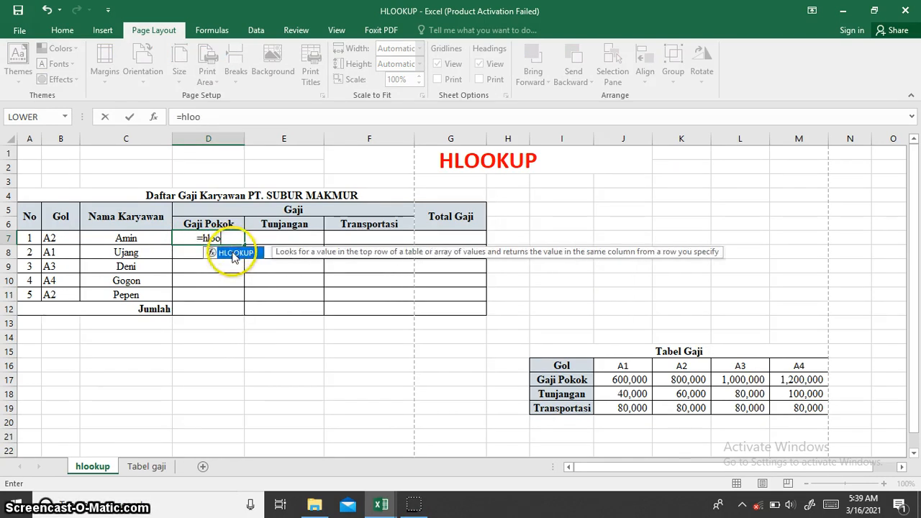
pyautogui.doubleClick(234, 254)
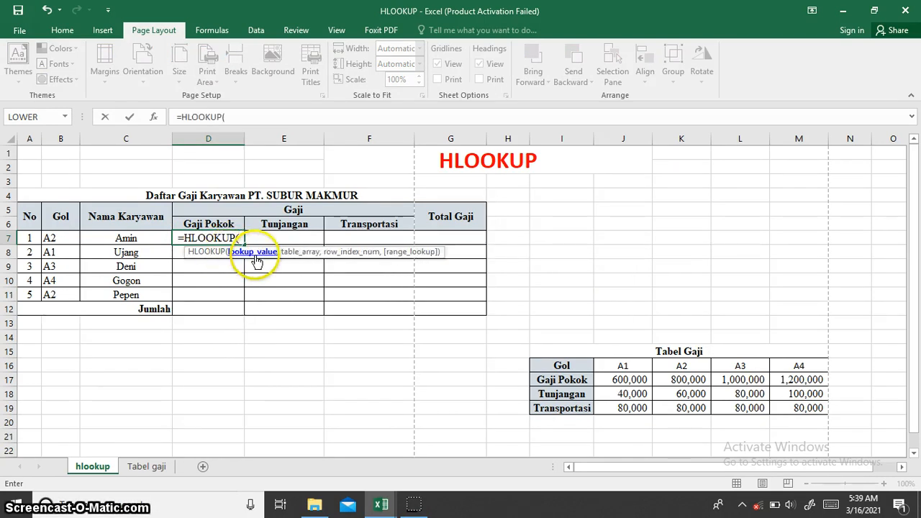
pyautogui.click(51, 239)
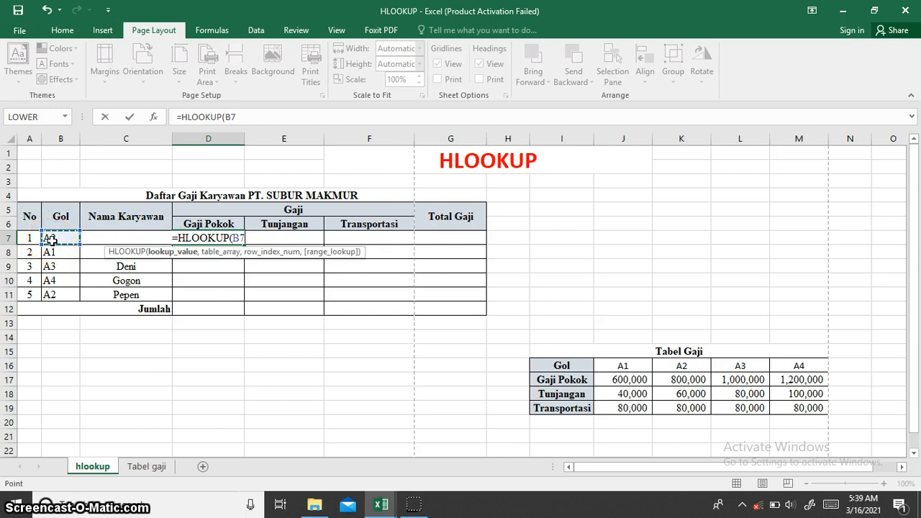
pyautogui.write(',')
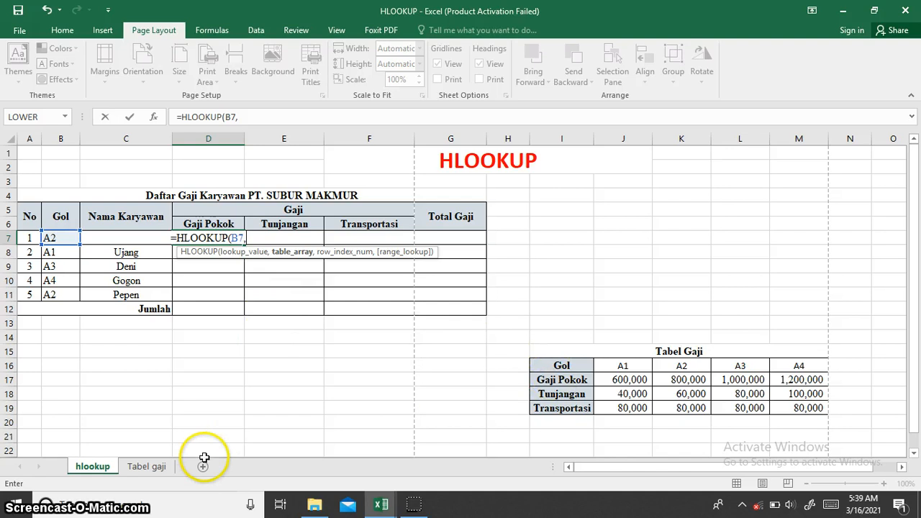
# - Complete the HLOOKUP with the absolute range $C$5:$F$8 on the Tabel gaji sheet, row index 2 and FALSE for exact match
pyautogui.click(148, 467)
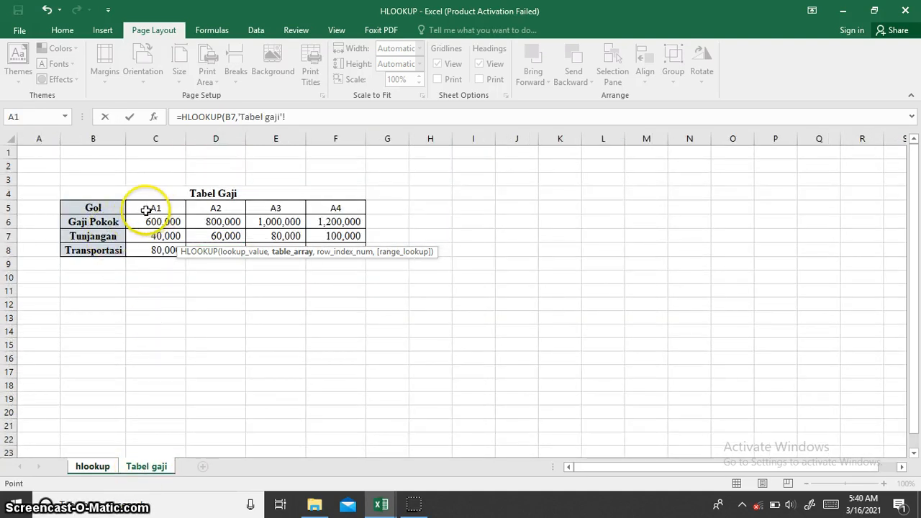
pyautogui.moveTo(145, 208); pyautogui.dragTo(330, 251)
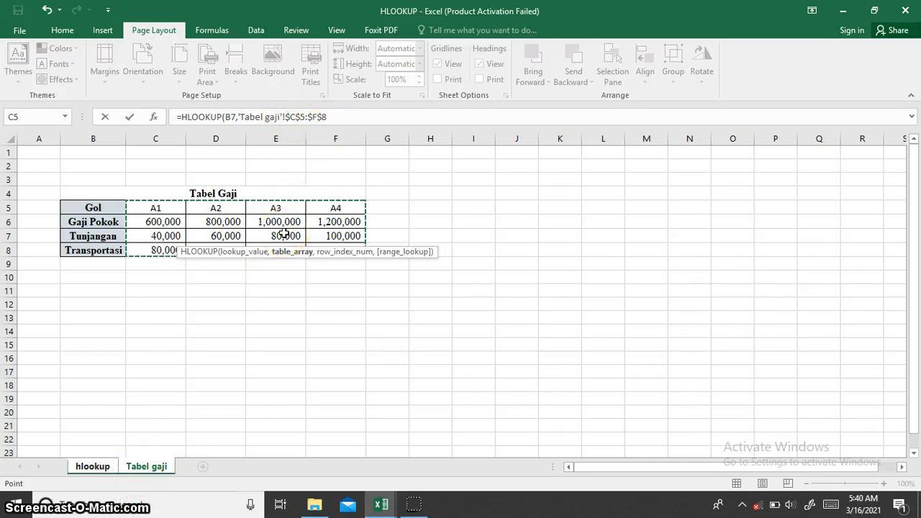
pyautogui.write(',')
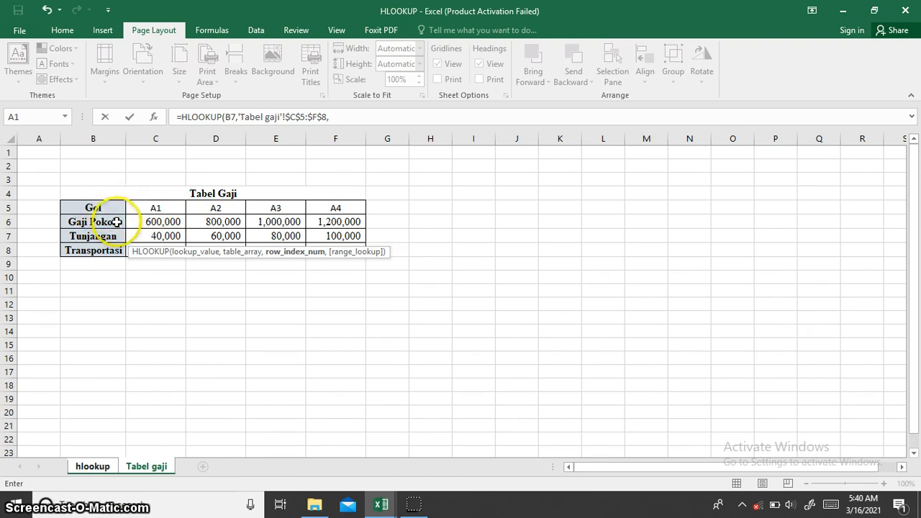
pyautogui.write('2')
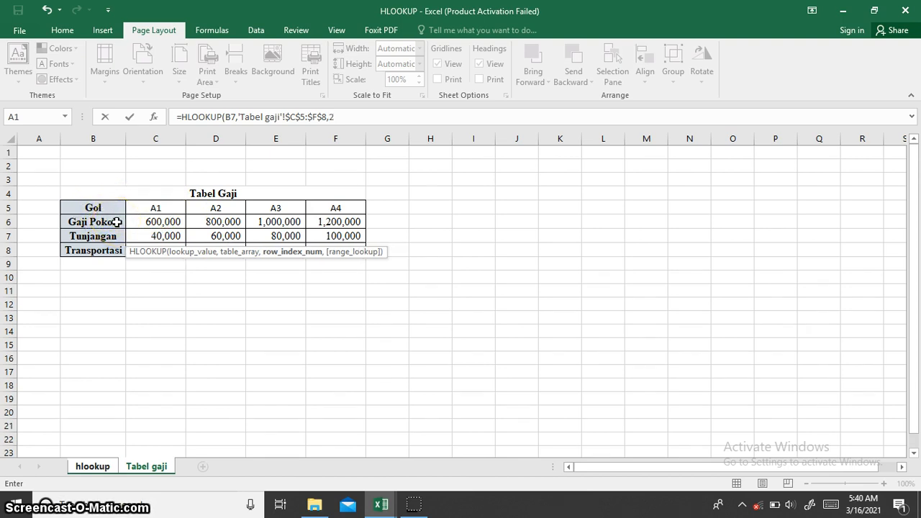
pyautogui.write(',')
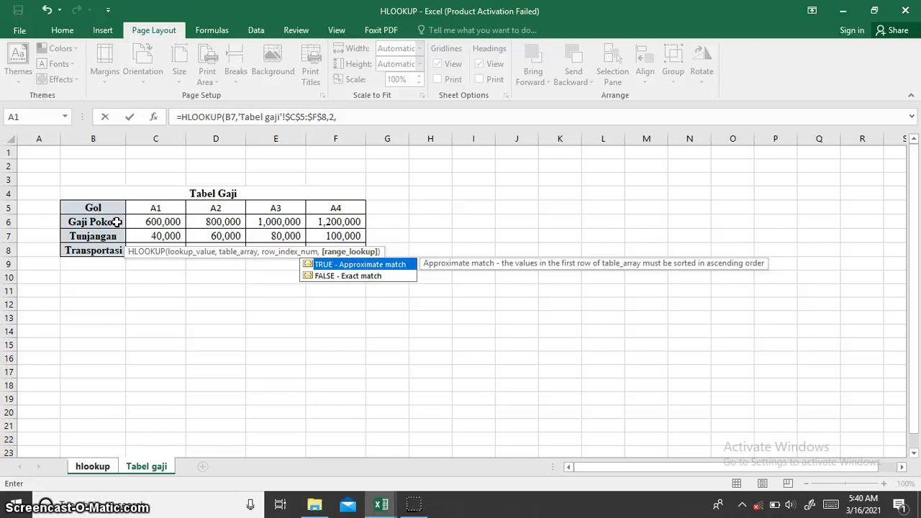
pyautogui.doubleClick(330, 276)
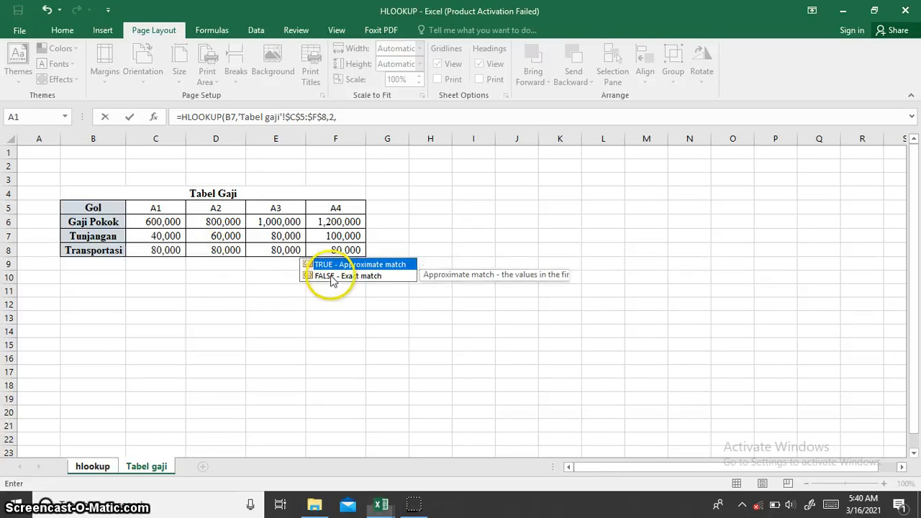
pyautogui.press('Return')
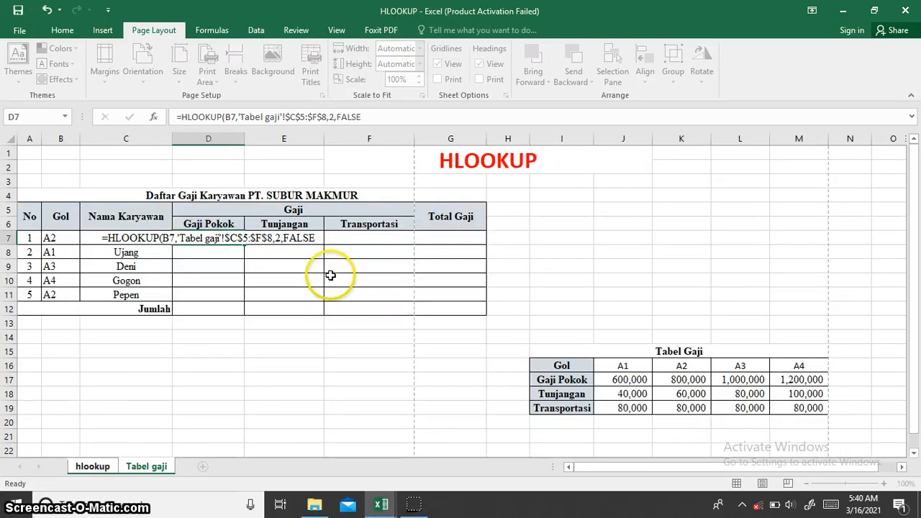
# - Copy the full HLOOKUP formula text from D7, leaving the cell unchanged
pyautogui.click(221, 238)
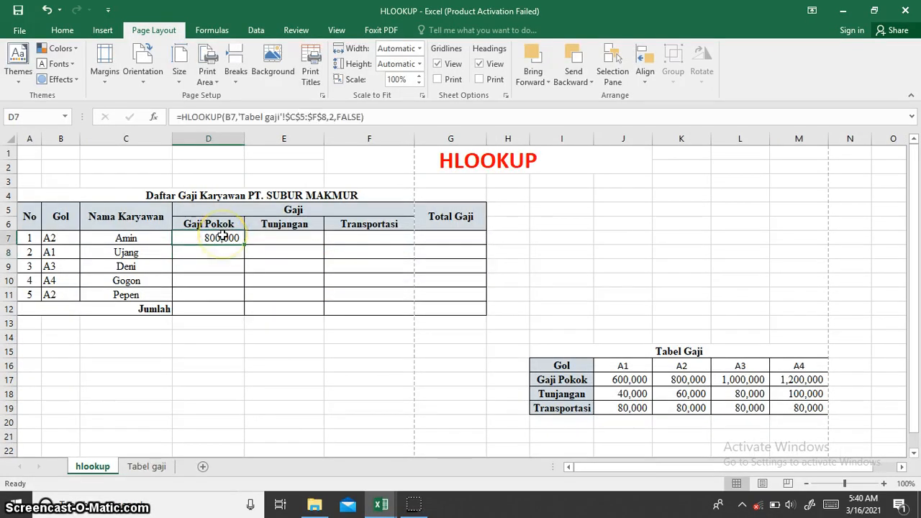
pyautogui.click(272, 238)
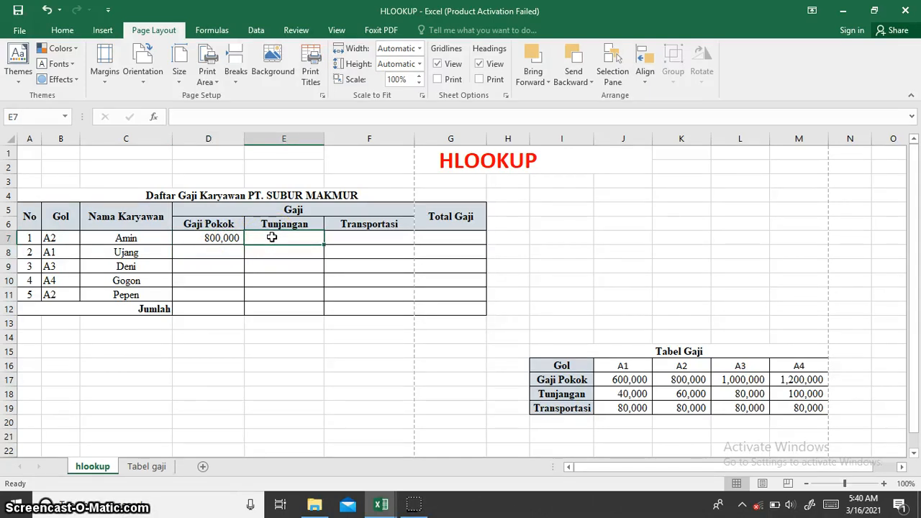
pyautogui.click(222, 238)
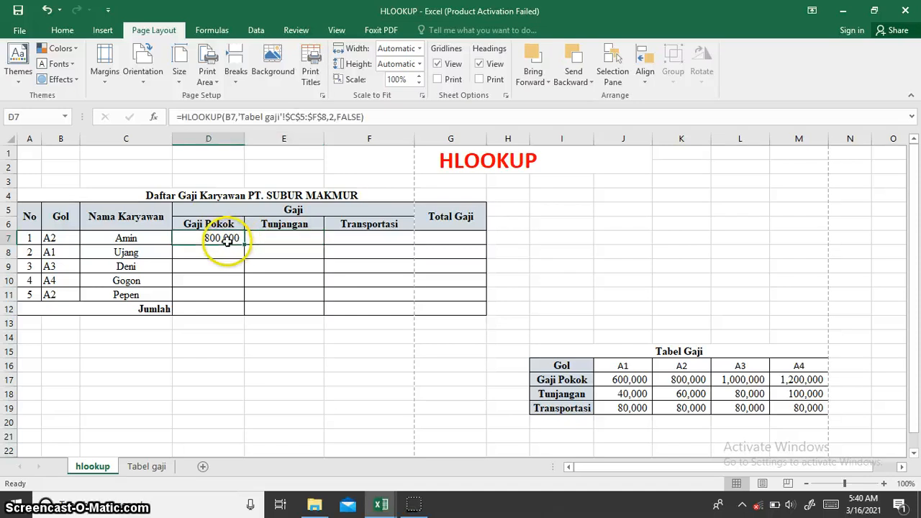
pyautogui.moveTo(364, 117); pyautogui.dragTo(175, 117)
pyautogui.hotkey('ctrl', 'c')
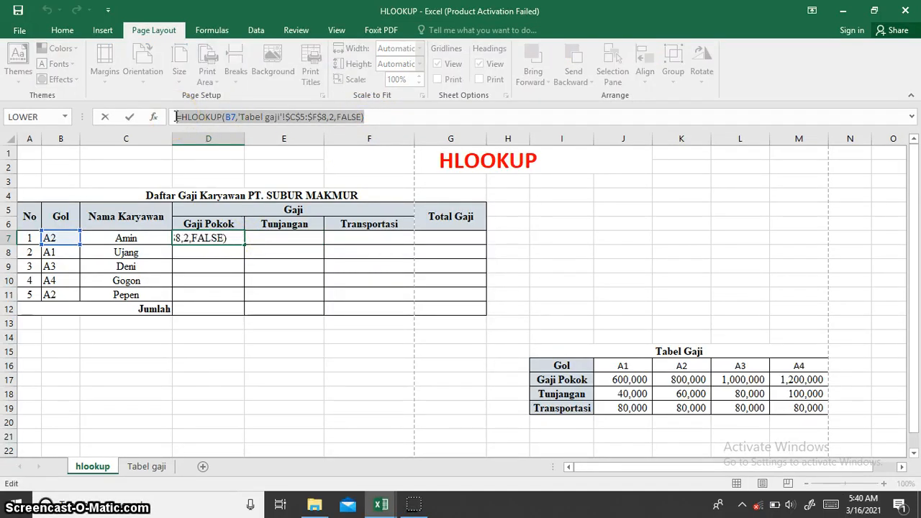
pyautogui.click(396, 121)
pyautogui.press('Return')
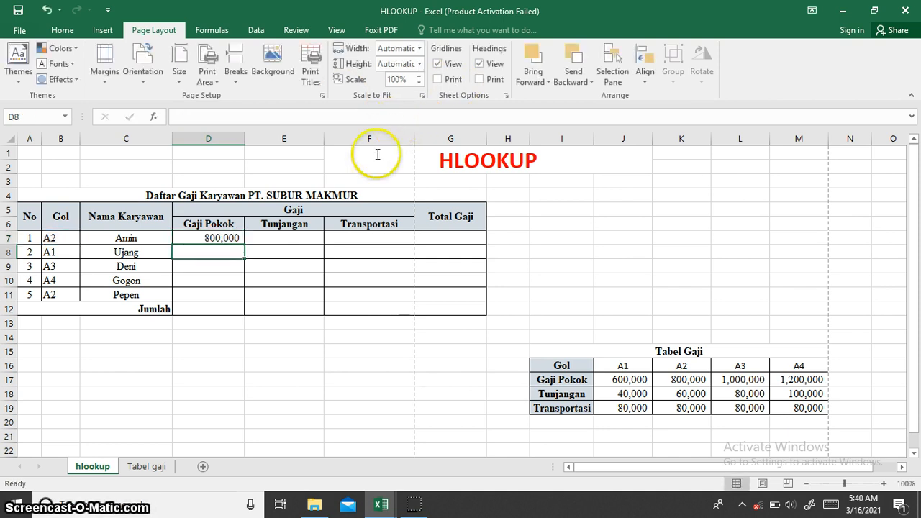
# - Paste the copied HLOOKUP formula into E7 under Tunjangan and set its row index to 3
pyautogui.click(294, 237)
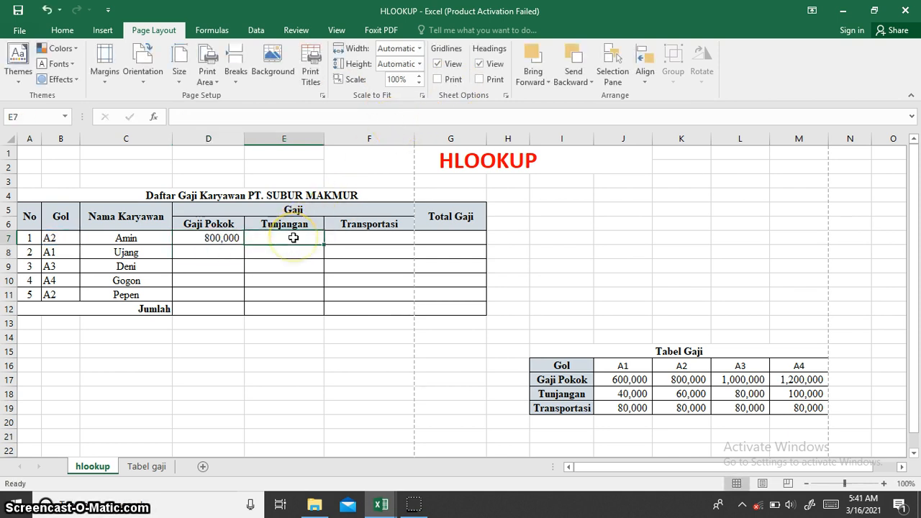
pyautogui.hotkey('ctrl', 'v')
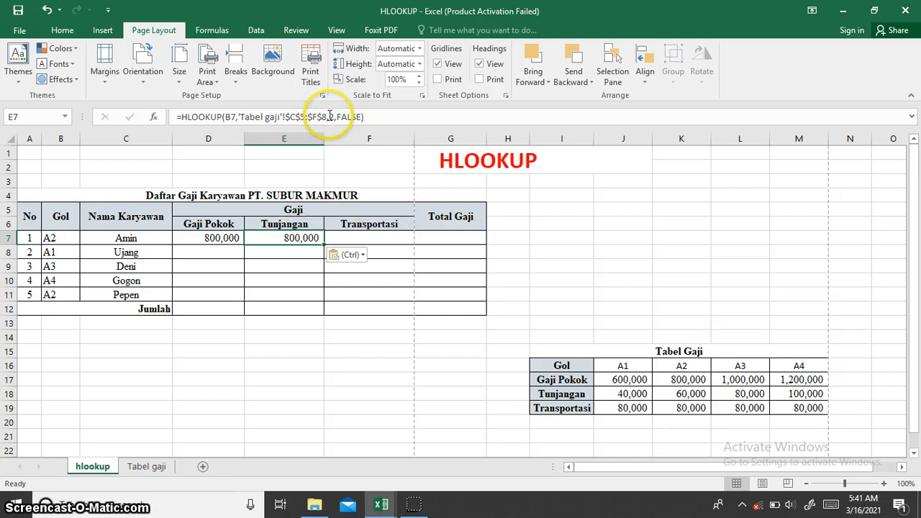
pyautogui.click(329, 116)
pyautogui.press('BackSpace')
pyautogui.write('3')
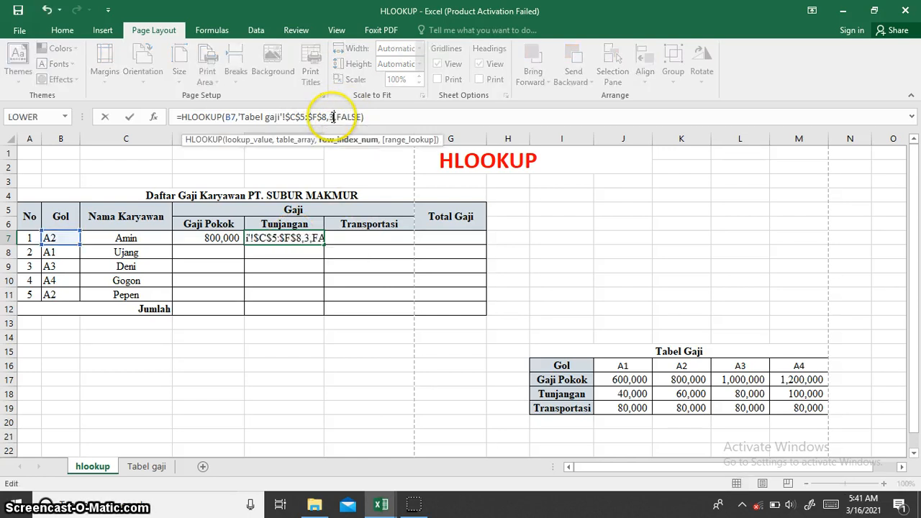
pyautogui.press('Return')
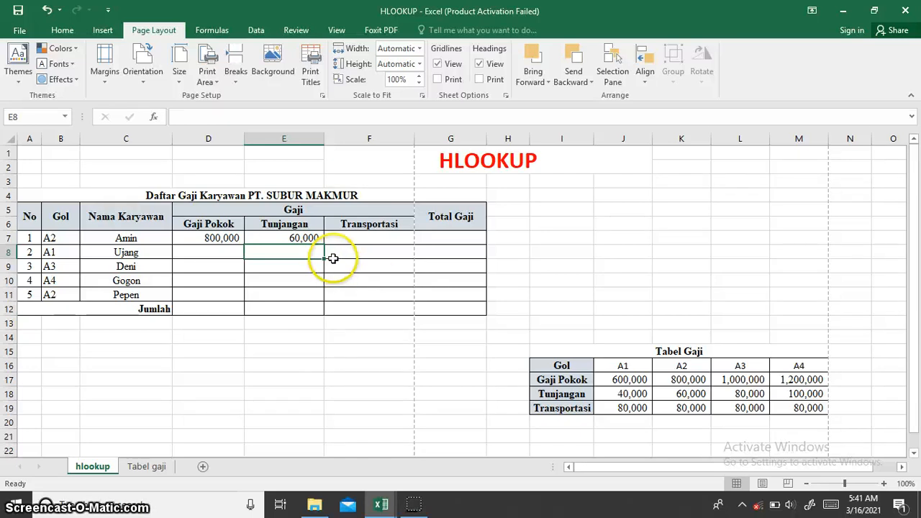
# - Clear the Gaji Pokok and Tunjangan formulas in D7:E7
pyautogui.click(224, 240)
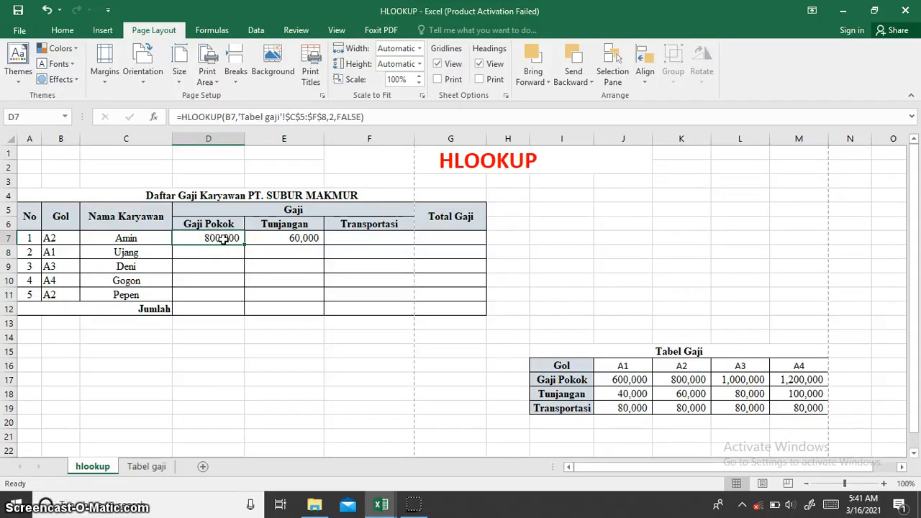
pyautogui.moveTo(224, 239); pyautogui.dragTo(285, 238)
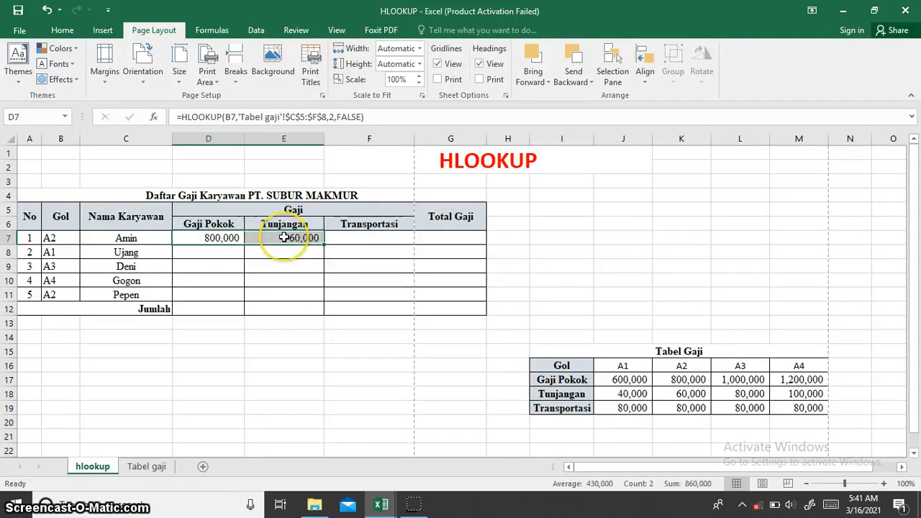
pyautogui.press('Delete')
# - Start a new HLOOKUP formula in D7 under Gaji Pokok with B7 as the lookup value
pyautogui.click(225, 237)
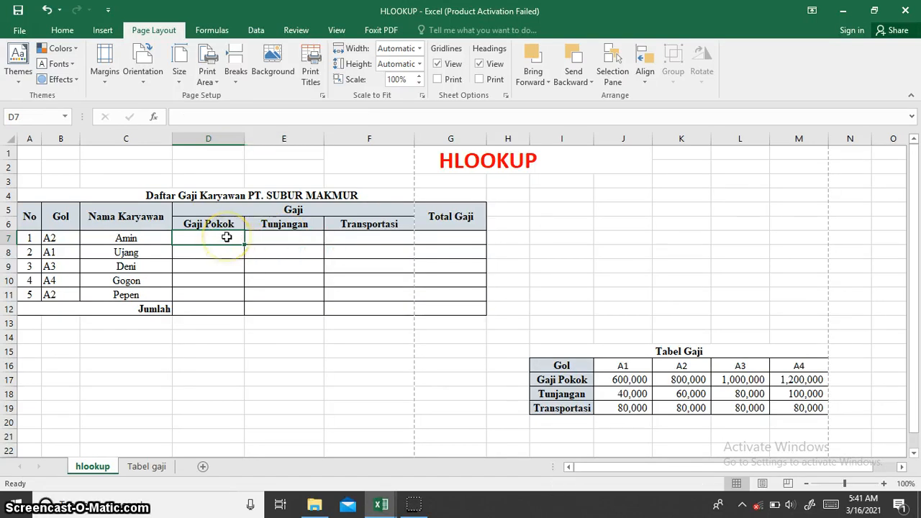
pyautogui.write('=h')
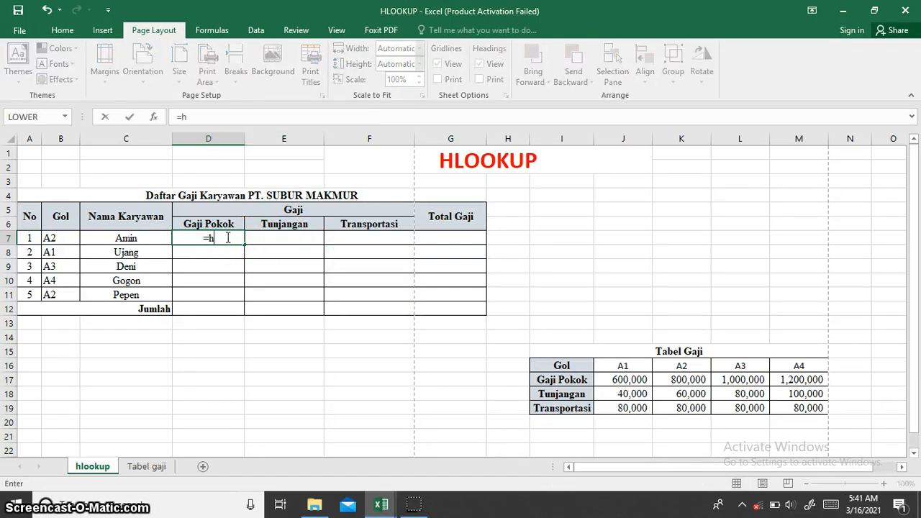
pyautogui.write('loo')
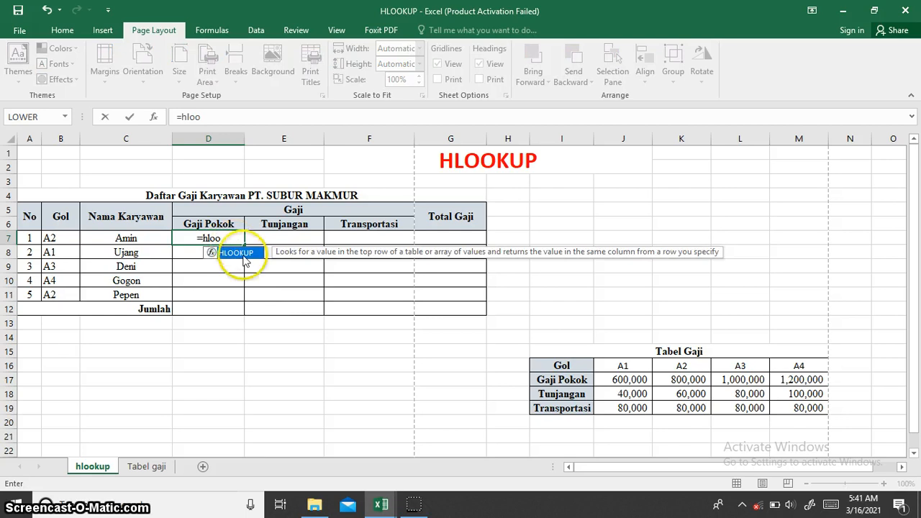
pyautogui.doubleClick(245, 253)
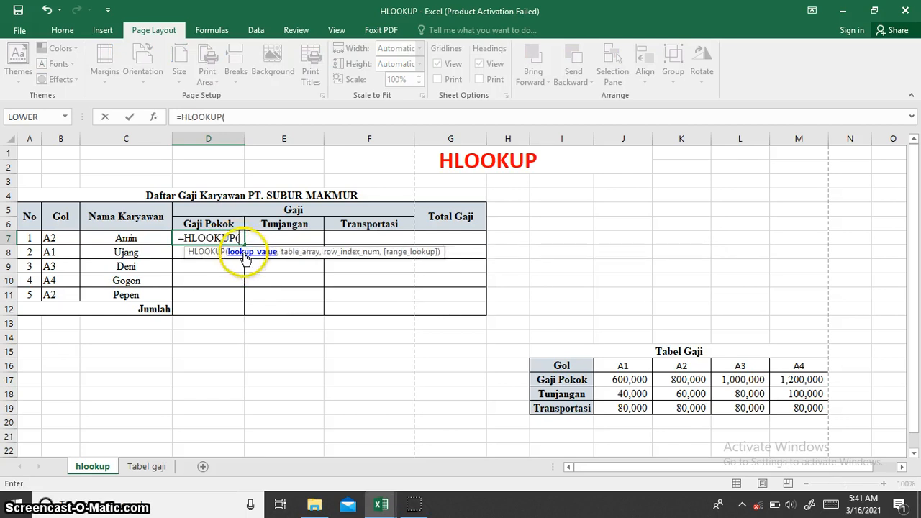
pyautogui.click(57, 238)
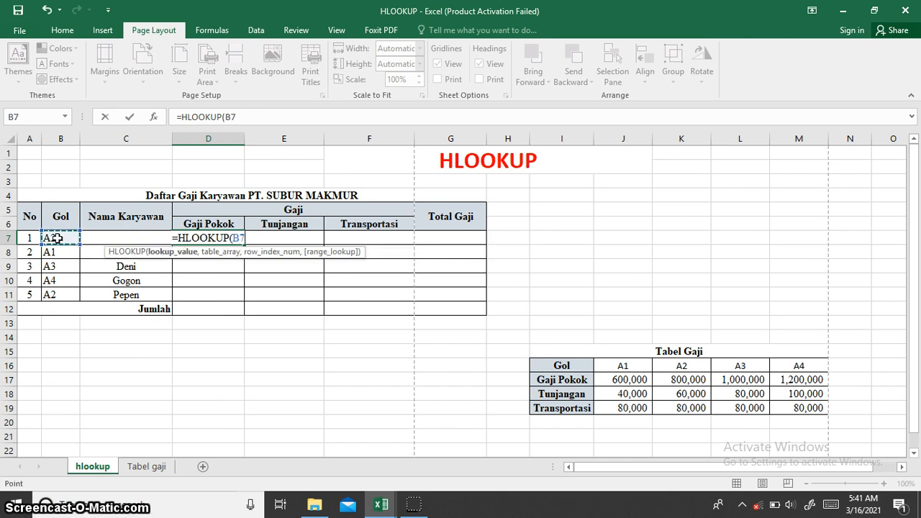
pyautogui.write(',')
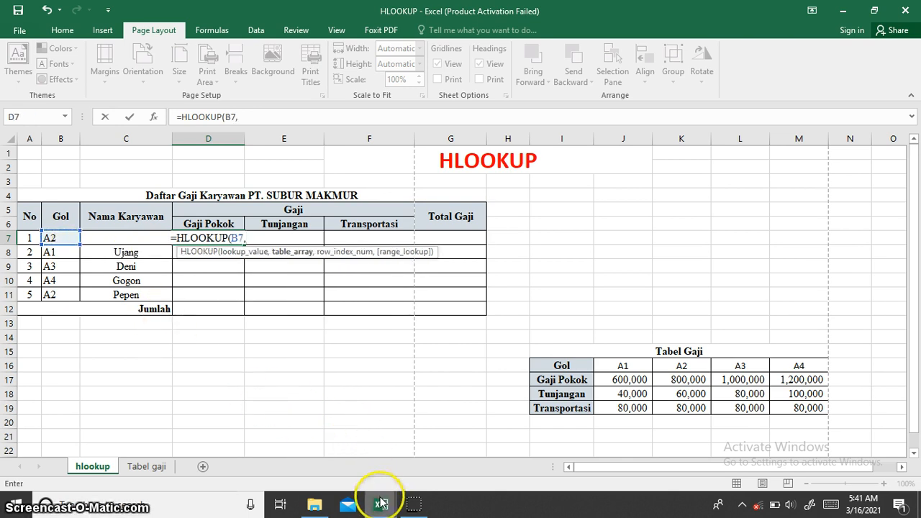
# - Set the HLOOKUP table array to $C$4:$F$7 on the Gaji sheet of the Tabel Gaji workbook
pyautogui.moveTo(381, 503)
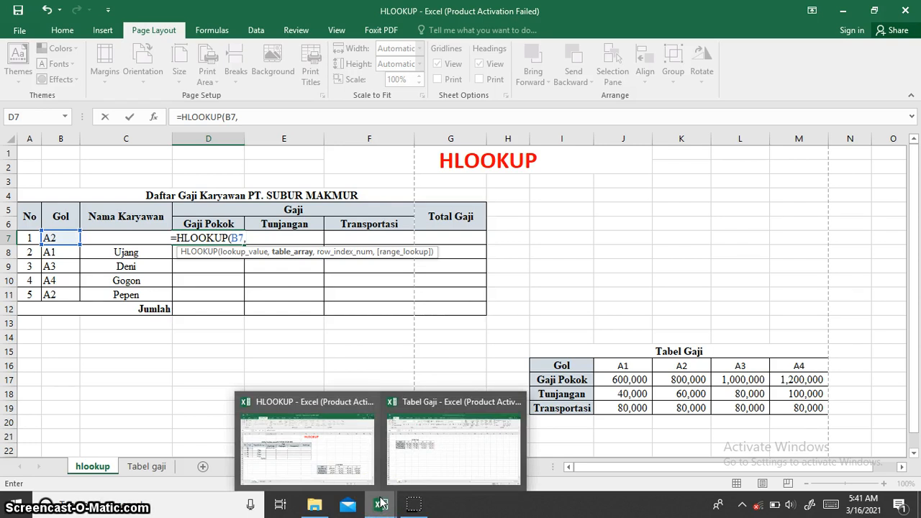
pyautogui.click(415, 441)
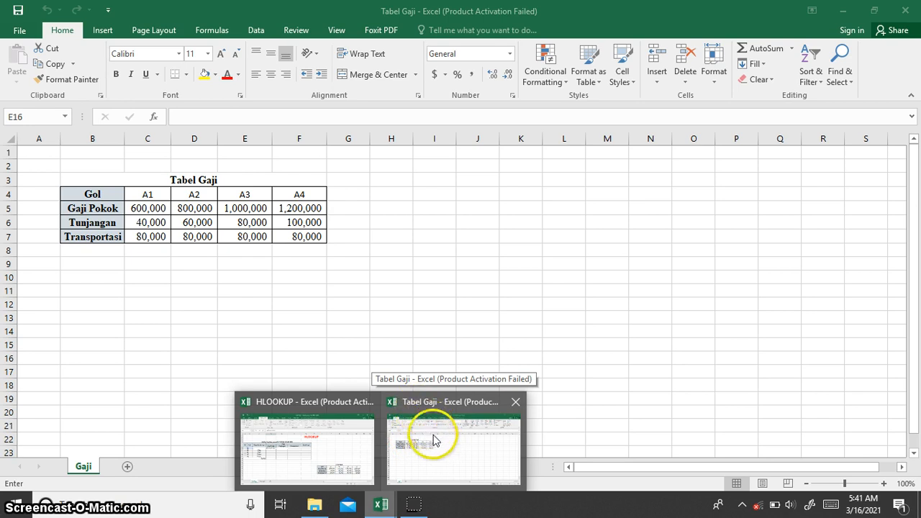
pyautogui.click(437, 446)
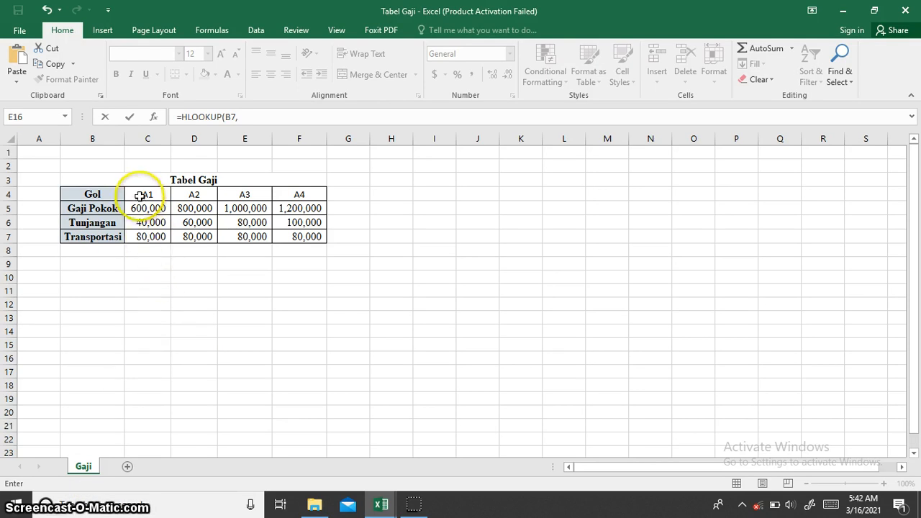
pyautogui.moveTo(139, 195); pyautogui.dragTo(193, 215)
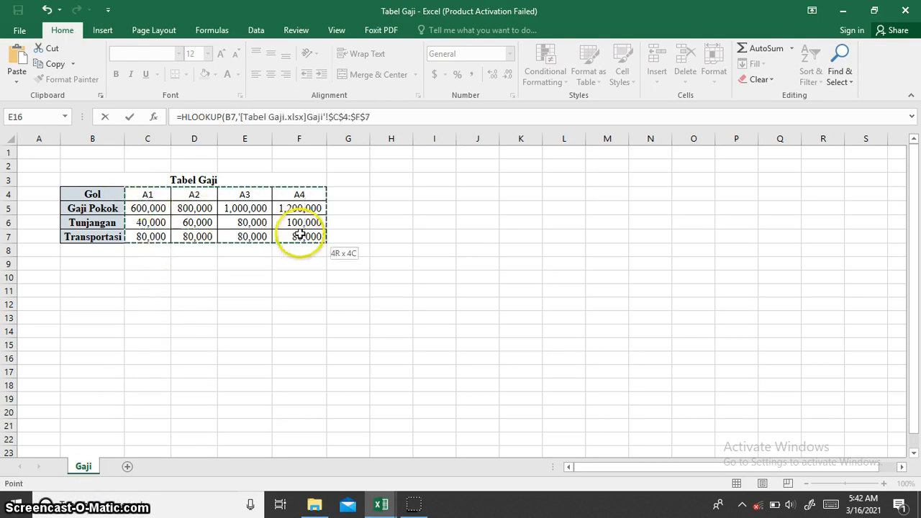
pyautogui.moveTo(301, 235); pyautogui.dragTo(303, 236)
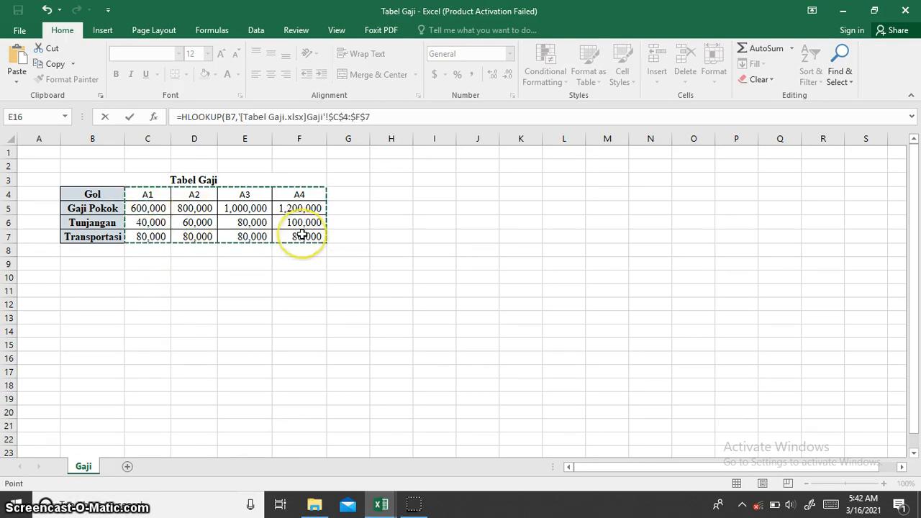
# - Complete the D7 HLOOKUP with row index 2 and FALSE for exact match
pyautogui.click(240, 117)
pyautogui.write("'")
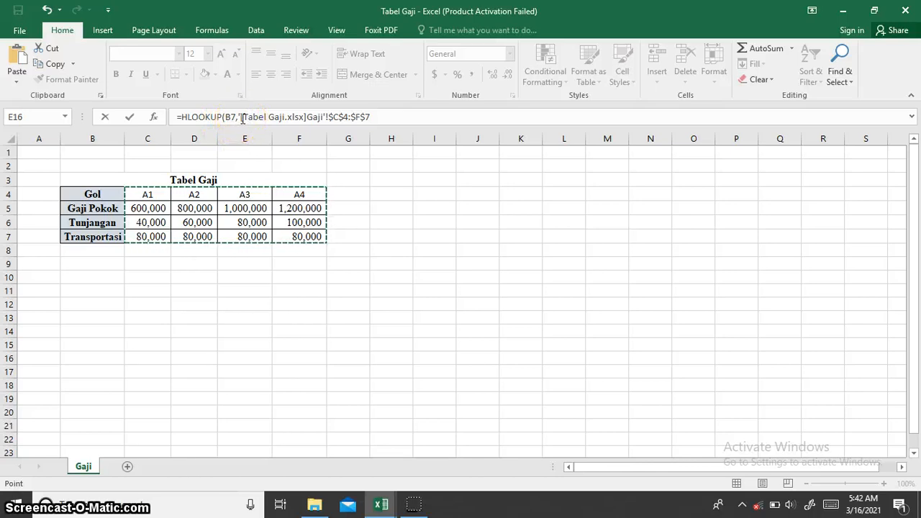
pyautogui.click(242, 117)
pyautogui.click(372, 117)
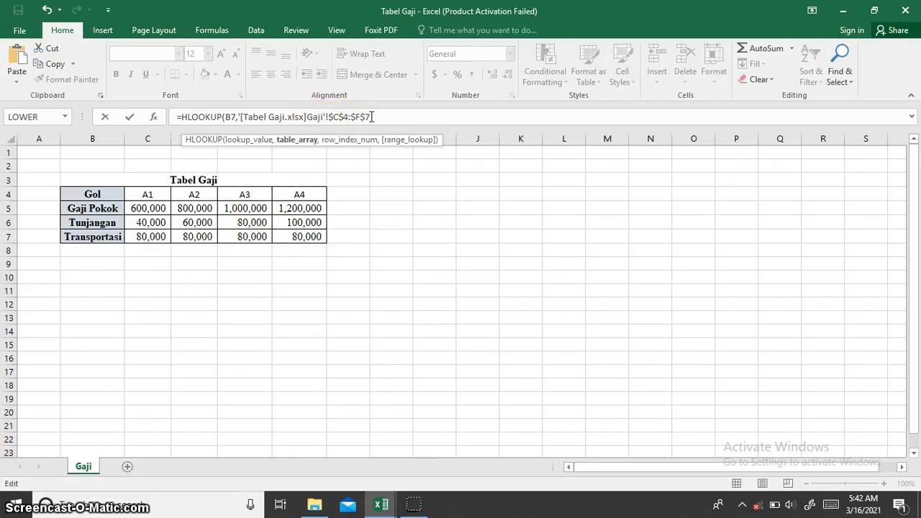
pyautogui.write(',2,')
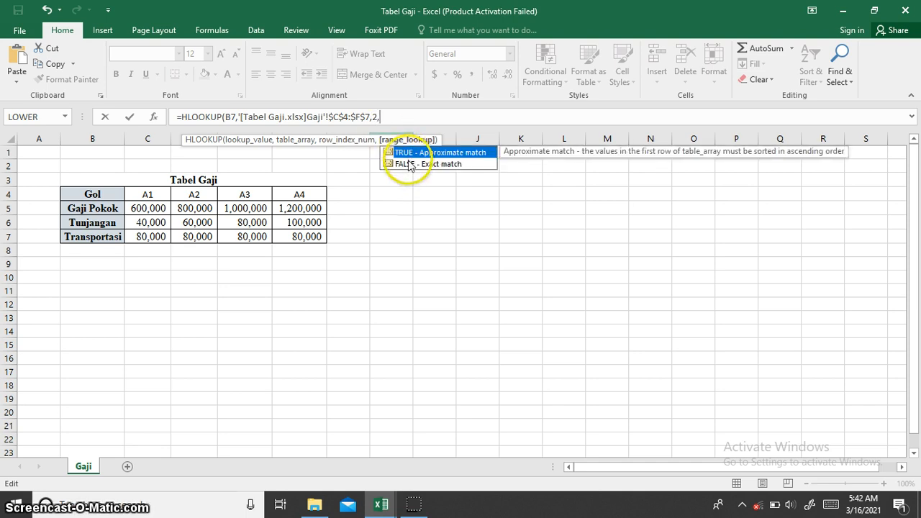
pyautogui.doubleClick(407, 163)
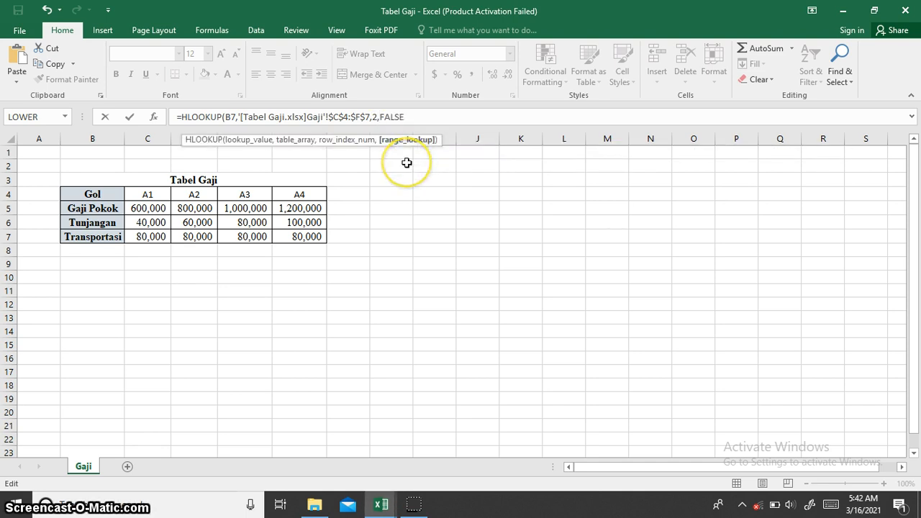
pyautogui.press('Return')
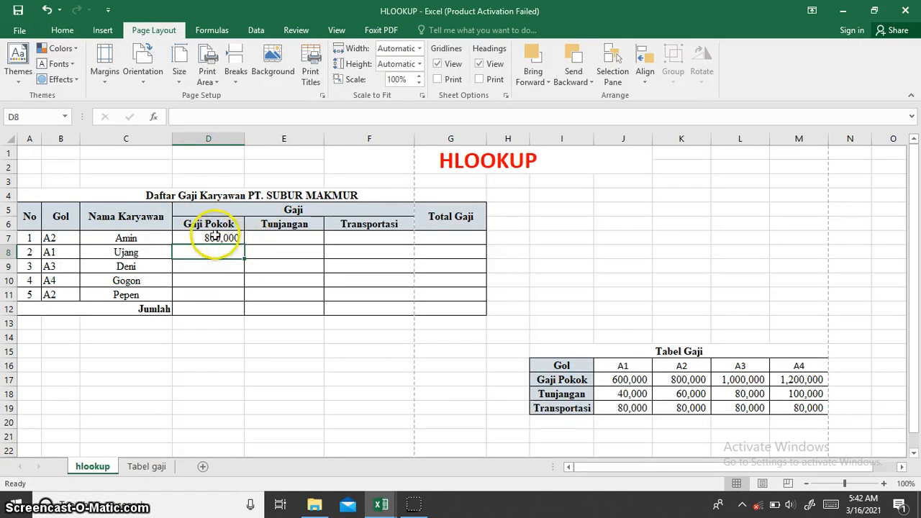
# - Try copying cell D7 into E7 under Tunjangan with row index 3, and clear E7 again
pyautogui.click(220, 237)
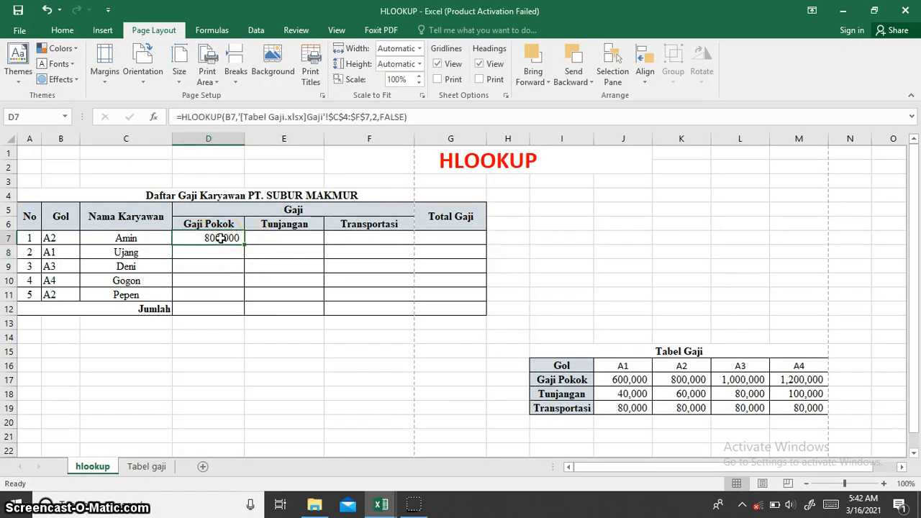
pyautogui.hotkey('ctrl', 'c')
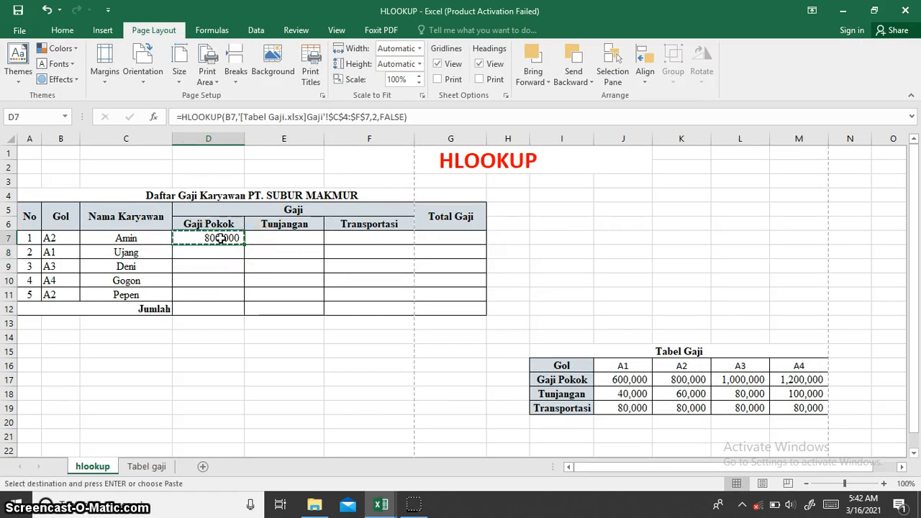
pyautogui.click(271, 240)
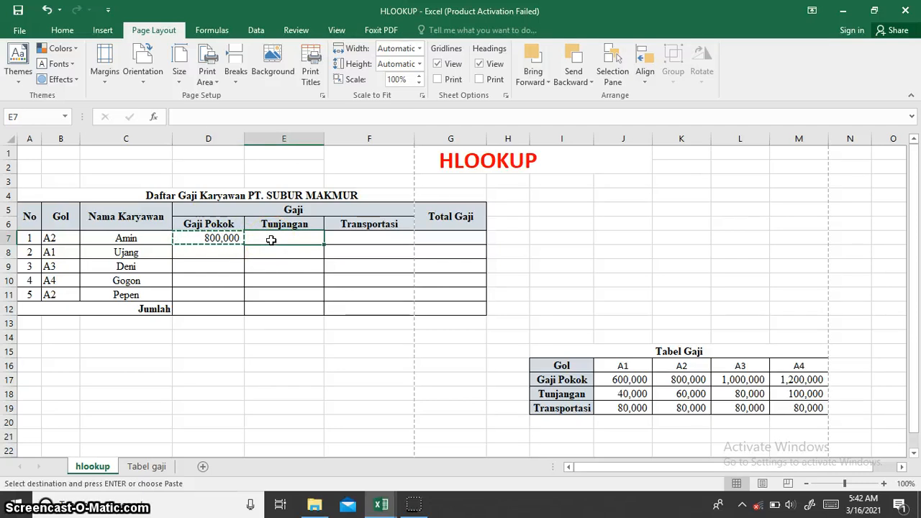
pyautogui.hotkey('ctrl', 'v')
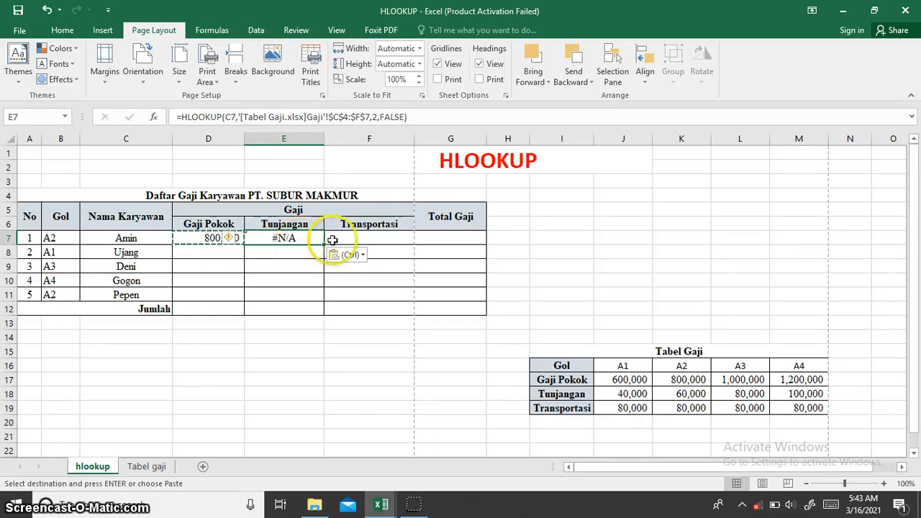
pyautogui.click(361, 236)
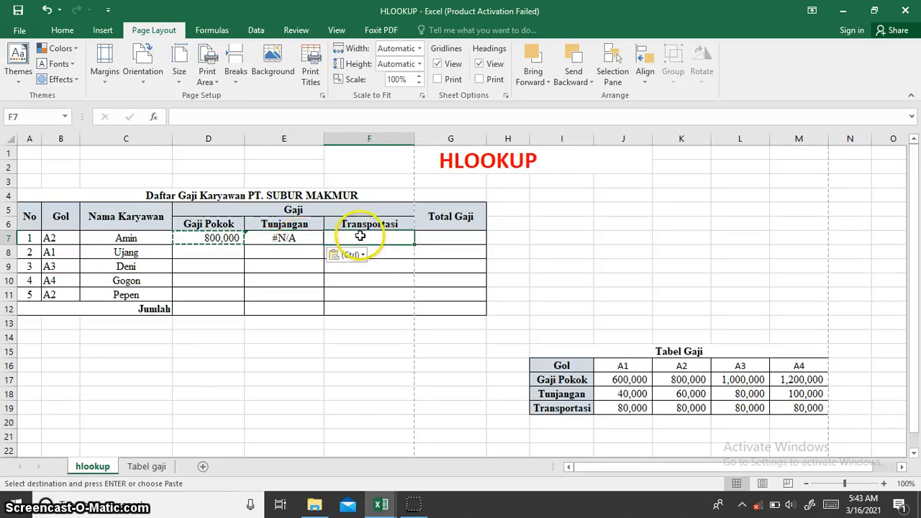
pyautogui.click(290, 238)
pyautogui.click(377, 118)
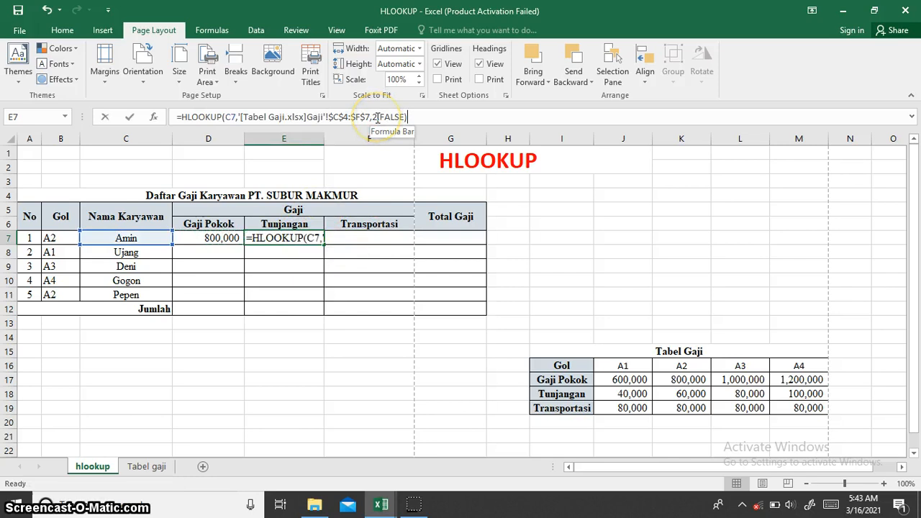
pyautogui.press('BackSpace')
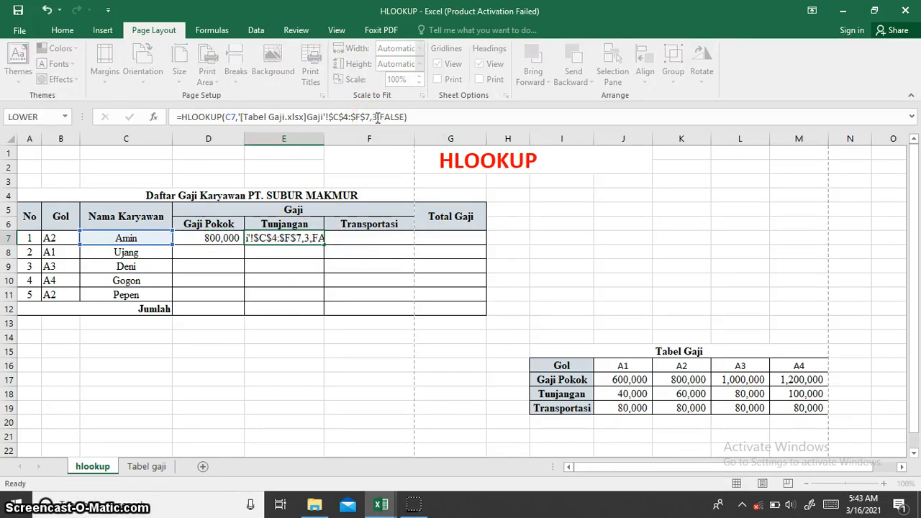
pyautogui.press('Return')
pyautogui.click(282, 238)
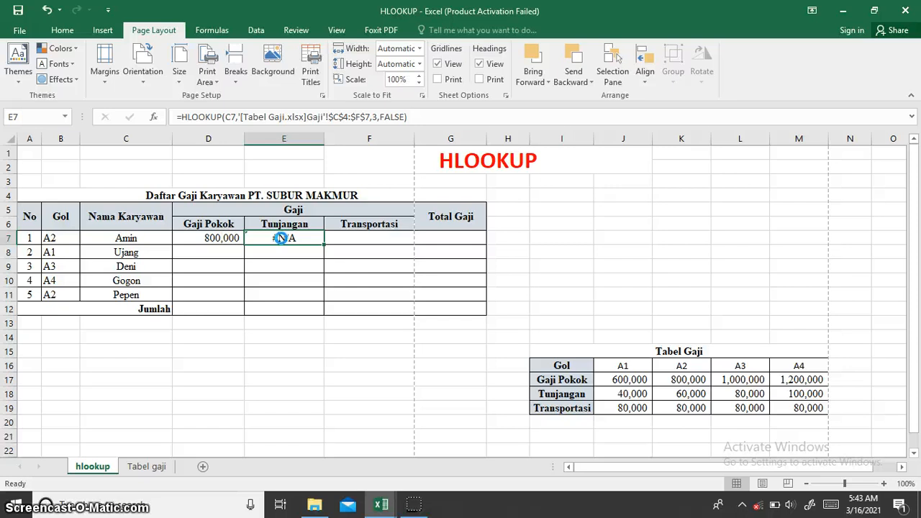
pyautogui.press('Delete')
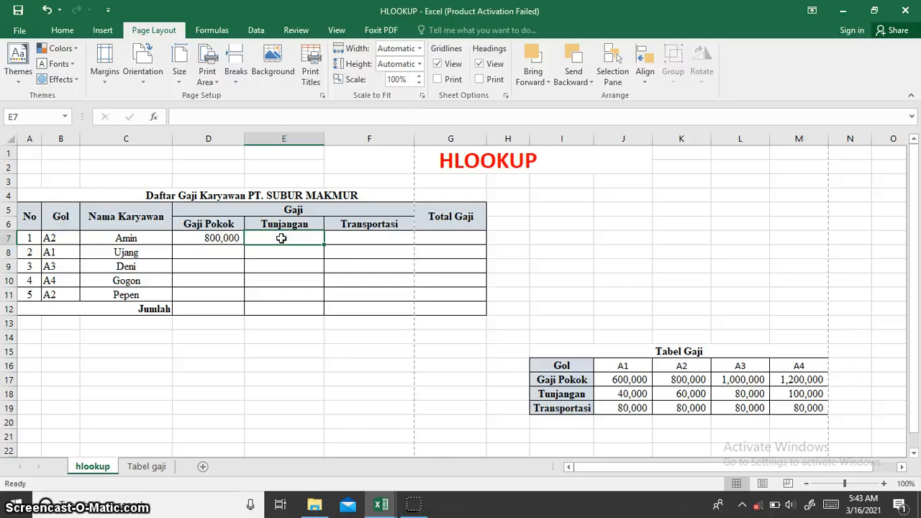
# - Copy the full HLOOKUP formula text from D7 without altering the cell
pyautogui.click(227, 239)
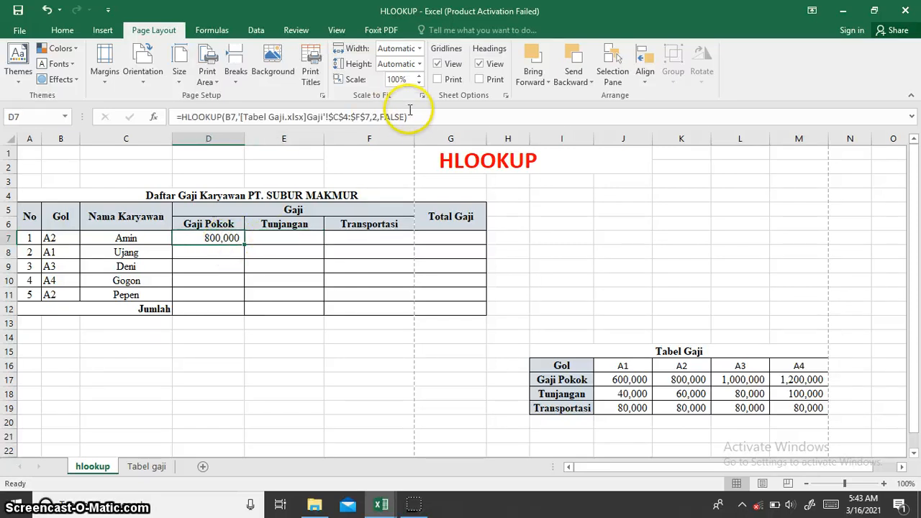
pyautogui.moveTo(408, 116); pyautogui.dragTo(329, 117)
pyautogui.moveTo(208, 115); pyautogui.dragTo(173, 116)
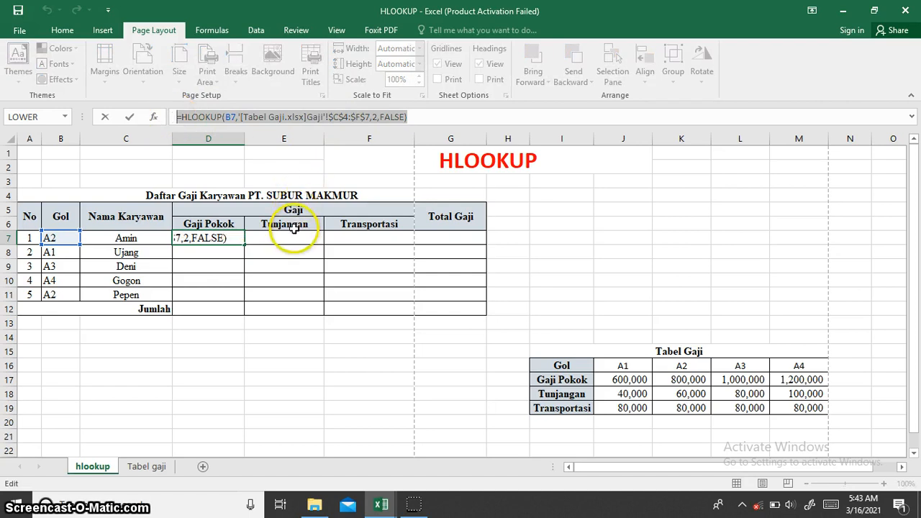
pyautogui.click(421, 117)
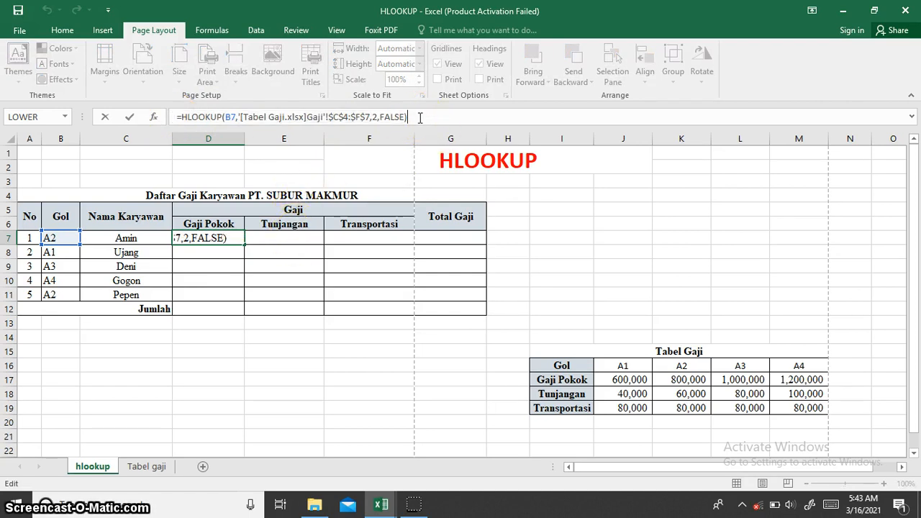
pyautogui.press('Return')
# - Paste the formula text into E7 under Tunjangan and set its row index to 3
pyautogui.click(285, 237)
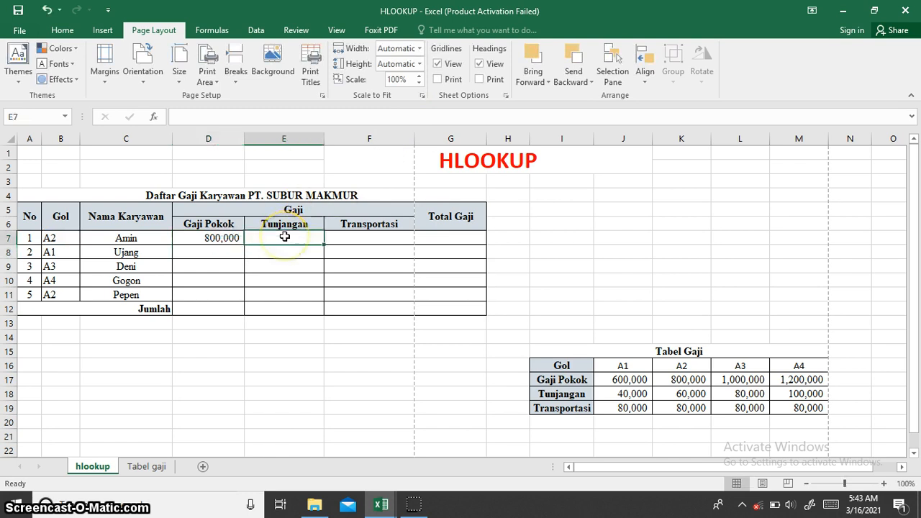
pyautogui.hotkey('ctrl', 'v')
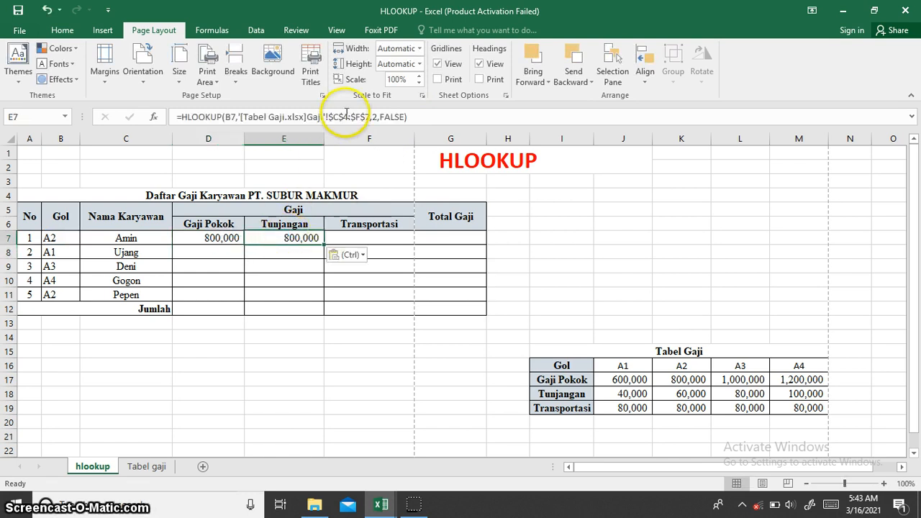
pyautogui.click(376, 117)
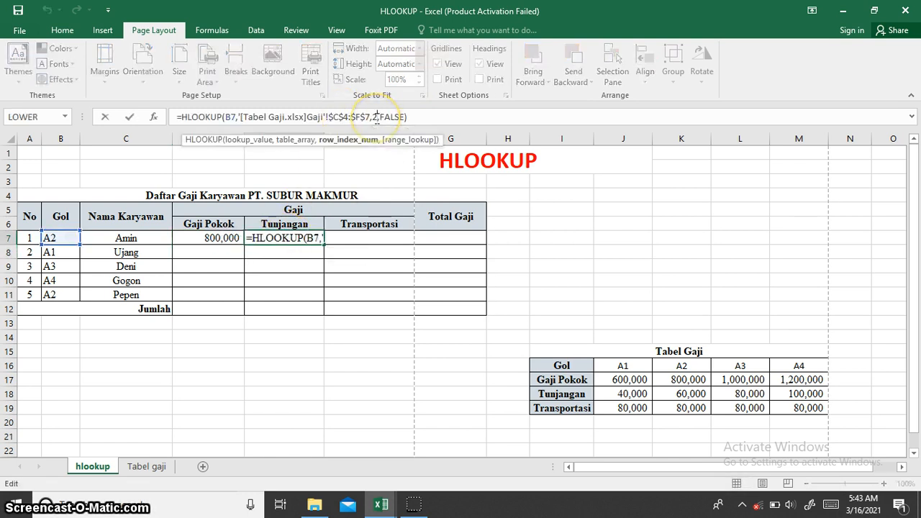
pyautogui.press('BackSpace')
pyautogui.write('3')
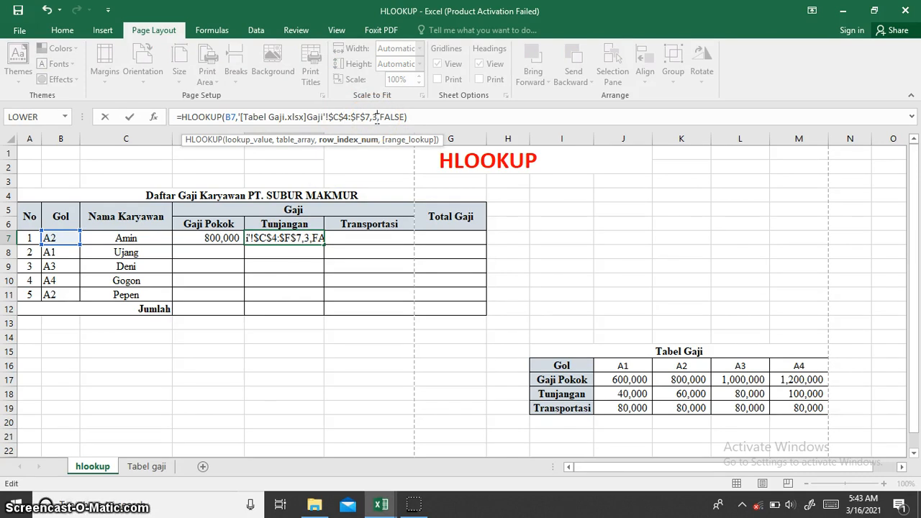
pyautogui.press('Return')
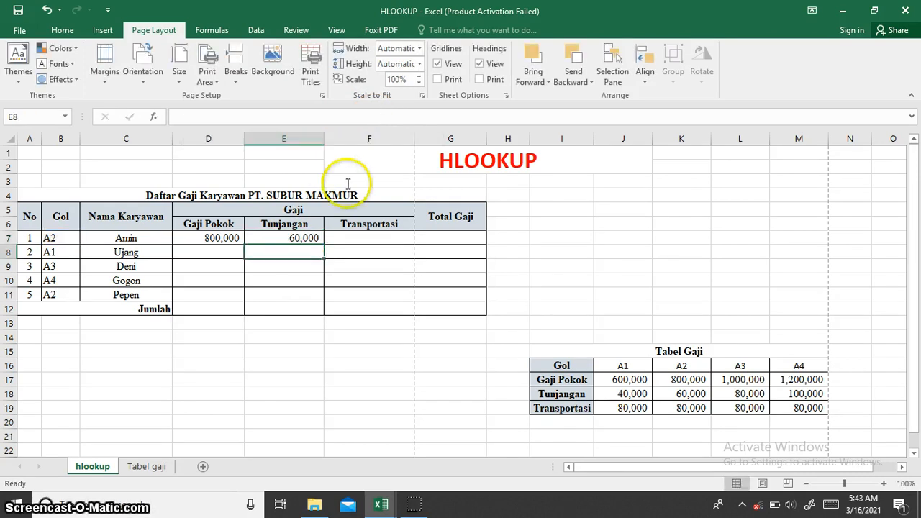
# - Paste the HLOOKUP formula into F7 under Transportasi and set its row index to 4
pyautogui.click(370, 238)
pyautogui.hotkey('ctrl', 'v')
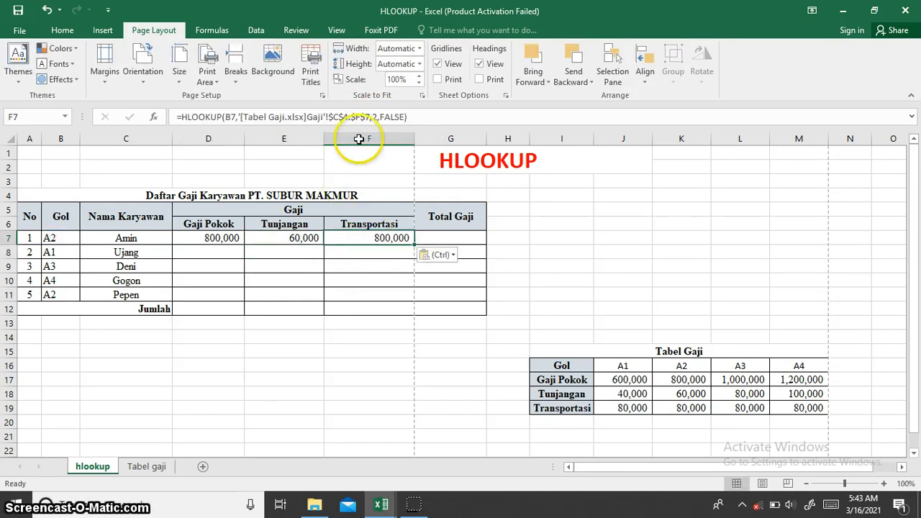
pyautogui.click(377, 118)
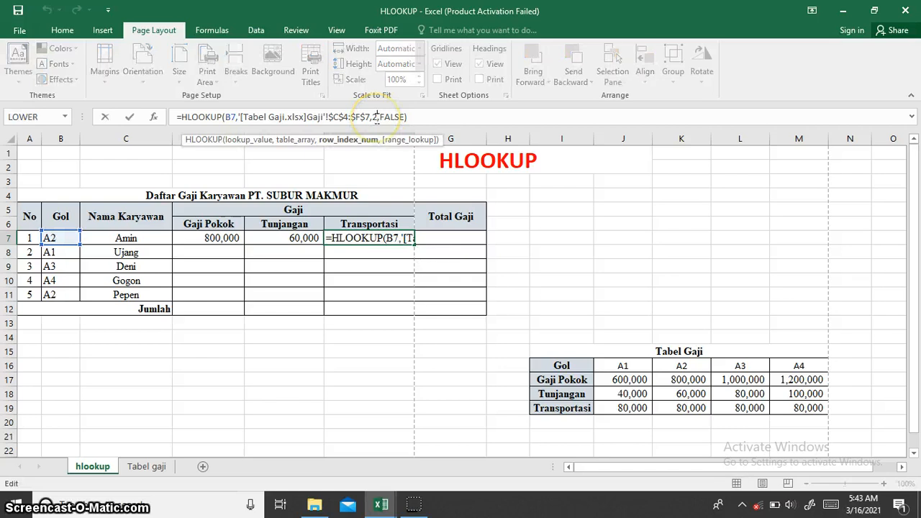
pyautogui.press('BackSpace')
pyautogui.write('4')
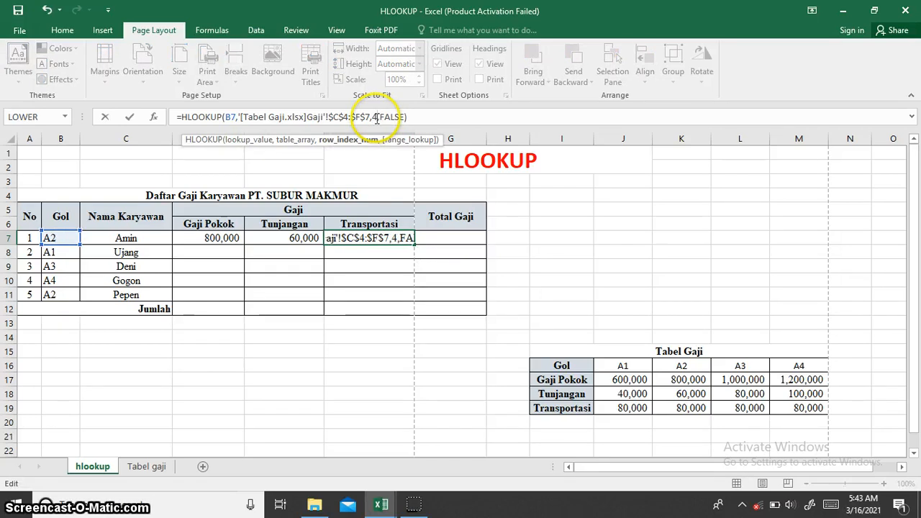
pyautogui.press('Return')
# - Enter a SUM of D7:F7 in G7 under Total Gaji
pyautogui.click(437, 239)
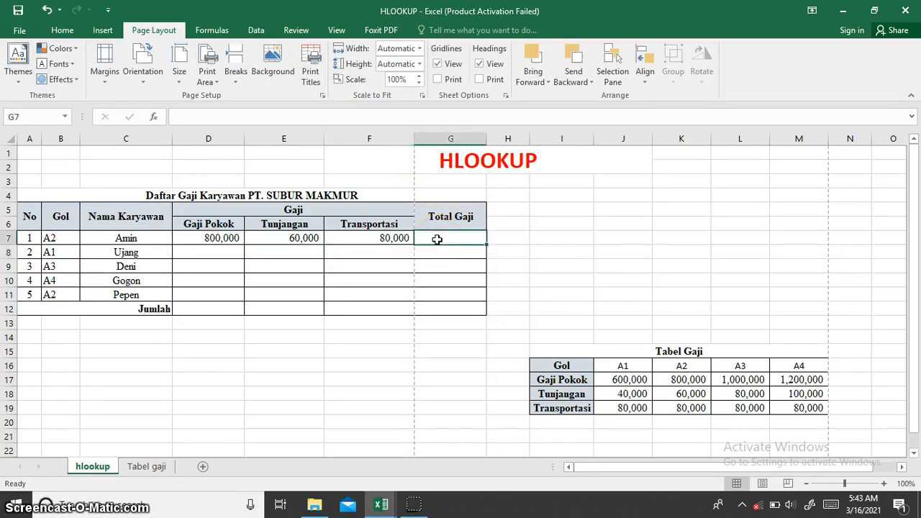
pyautogui.write('=sum')
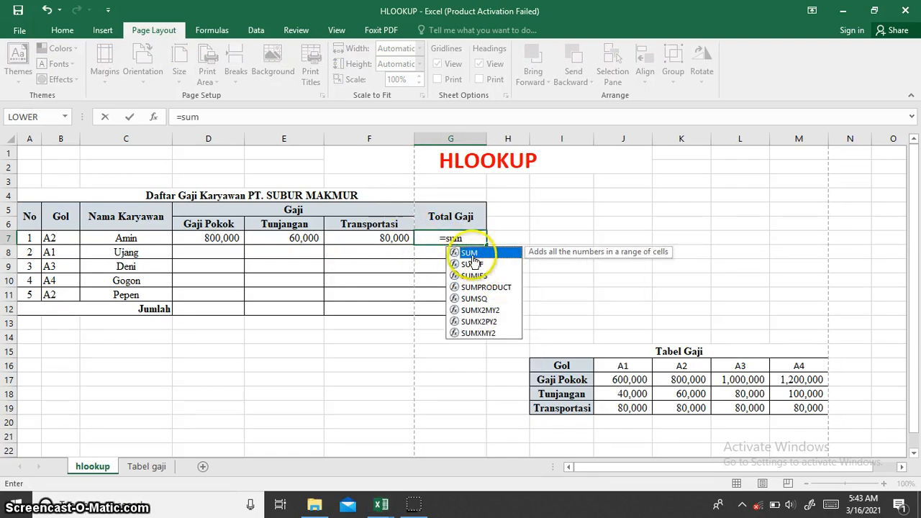
pyautogui.doubleClick(472, 253)
pyautogui.moveTo(404, 237); pyautogui.dragTo(232, 239)
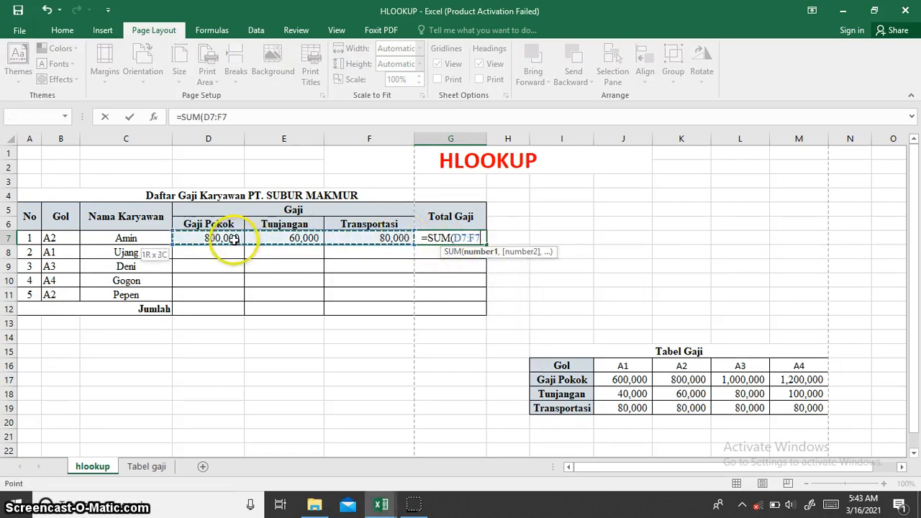
pyautogui.press('Return')
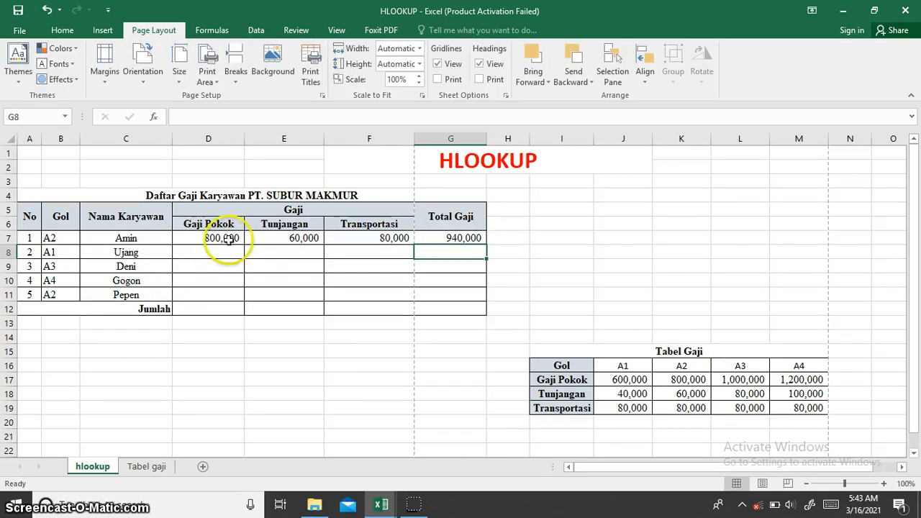
# - Fill the formulas in D7:G7 down to row 11 for the remaining employees
pyautogui.click(217, 240)
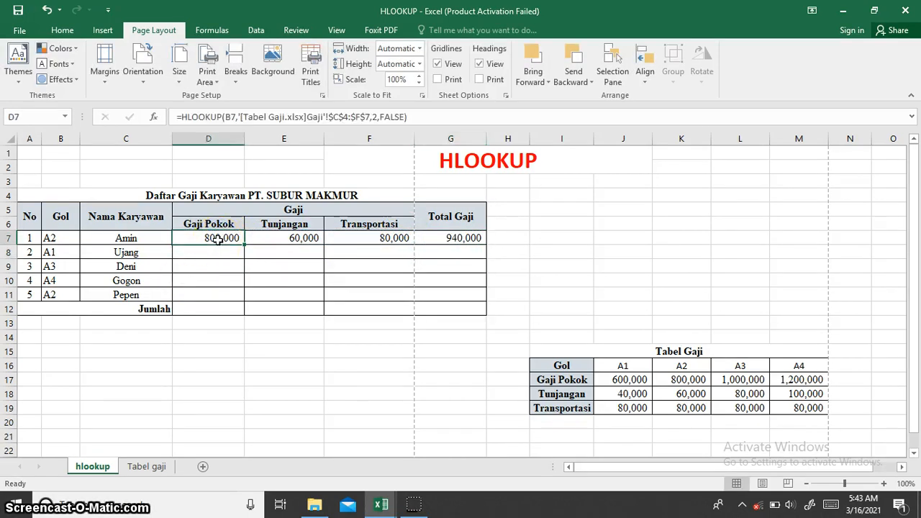
pyautogui.moveTo(217, 239); pyautogui.dragTo(485, 298)
# - Enter a SUM of D7:D11 in D12 of the Jumlah row
pyautogui.click(224, 310)
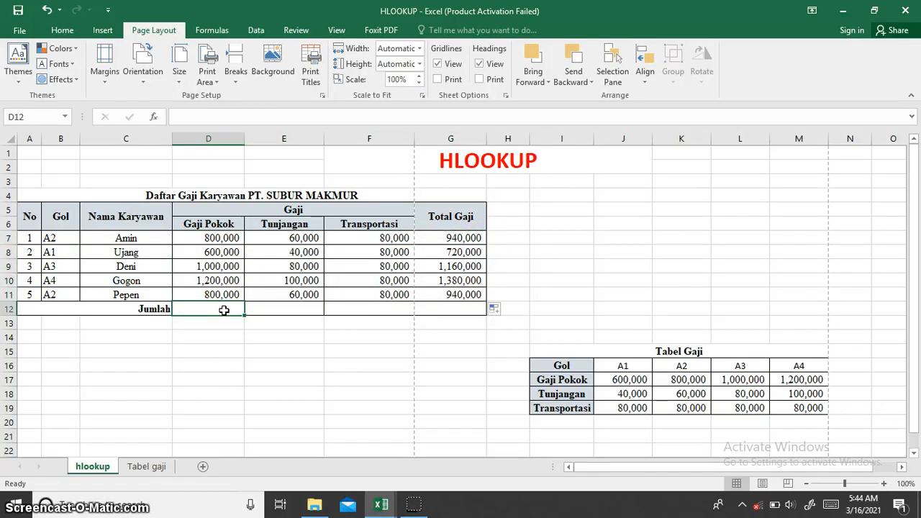
pyautogui.write('=sum')
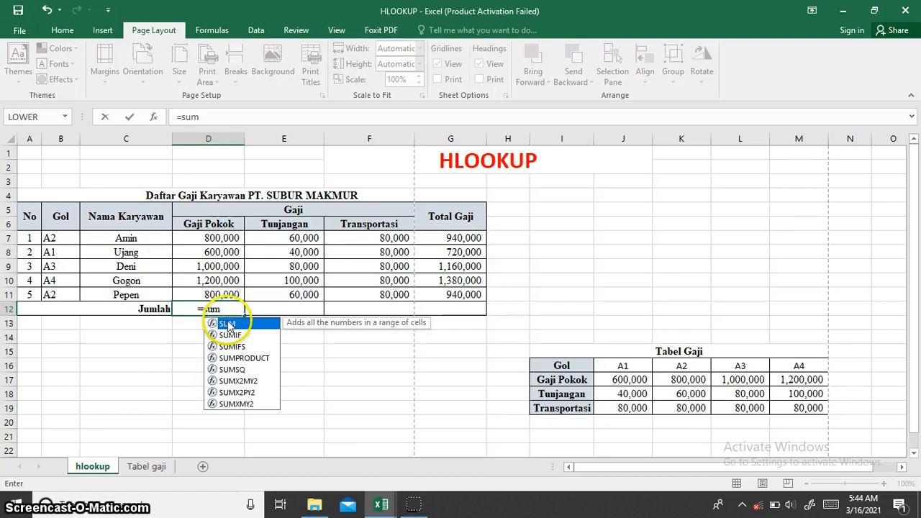
pyautogui.doubleClick(226, 325)
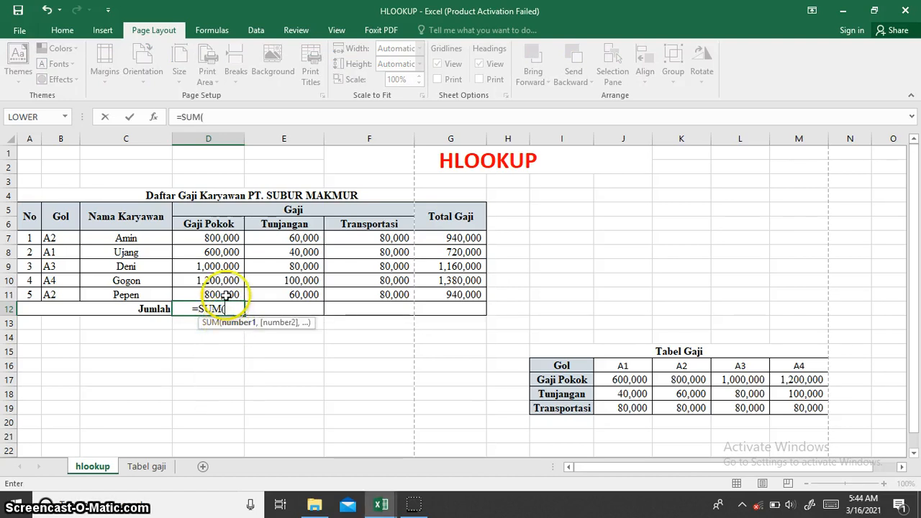
pyautogui.moveTo(228, 296); pyautogui.dragTo(228, 235)
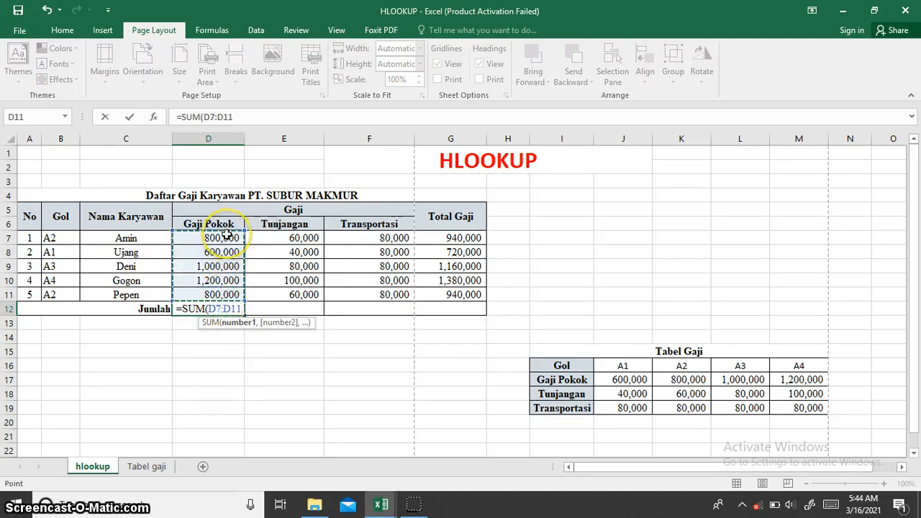
pyautogui.press('Return')
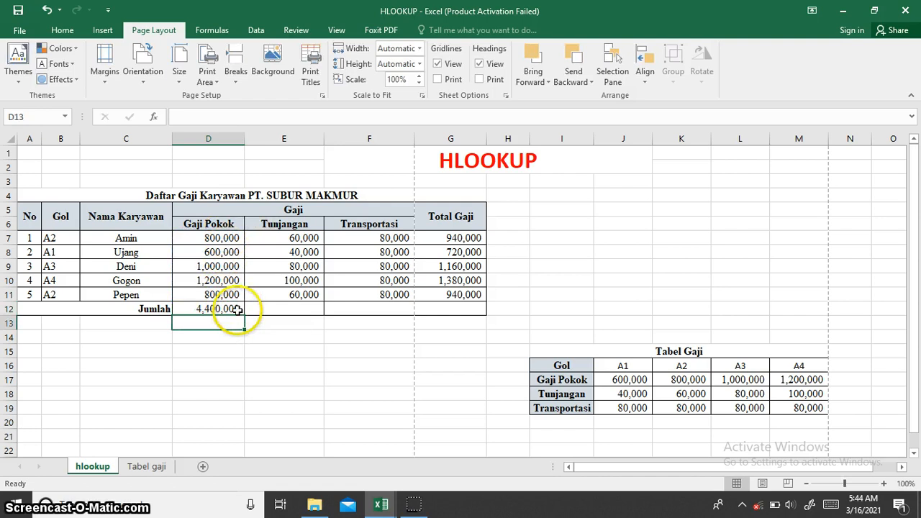
# - Fill the D12 sum formula across the Jumlah row through G12
pyautogui.click(240, 310)
pyautogui.moveTo(244, 313); pyautogui.dragTo(459, 314)
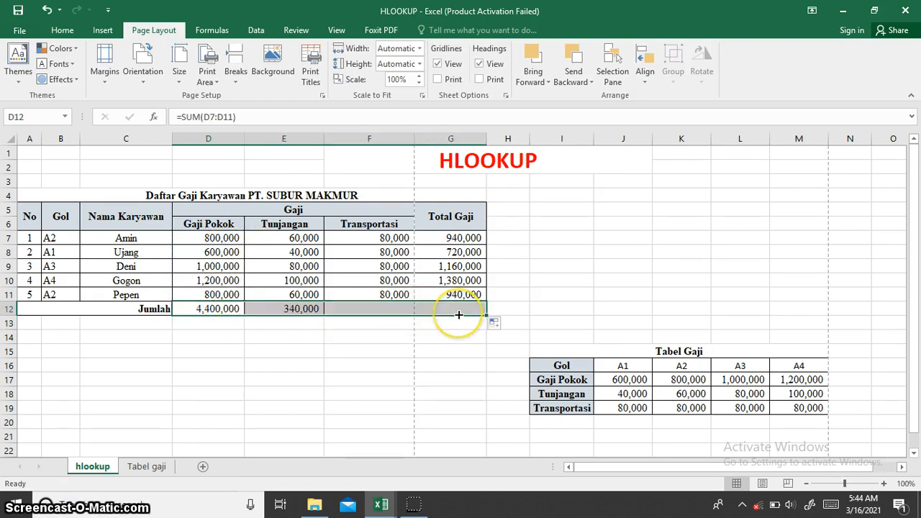
pyautogui.click(525, 288)
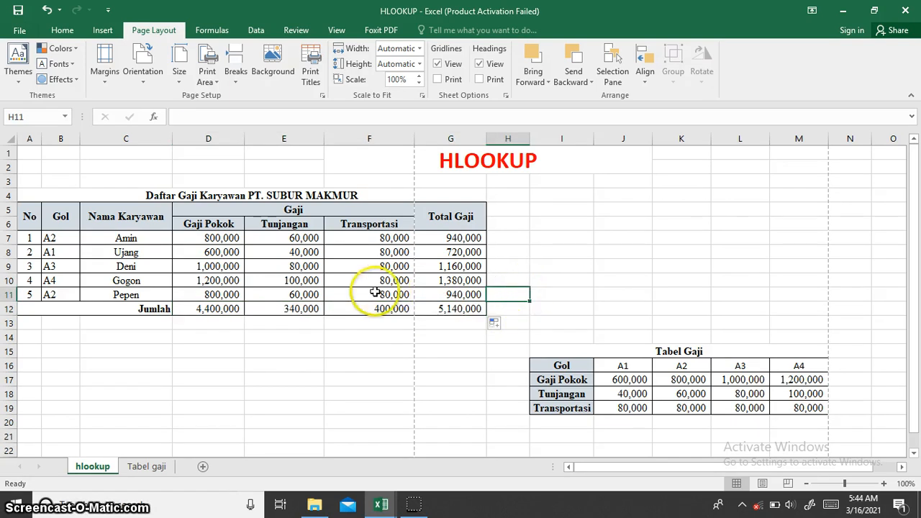